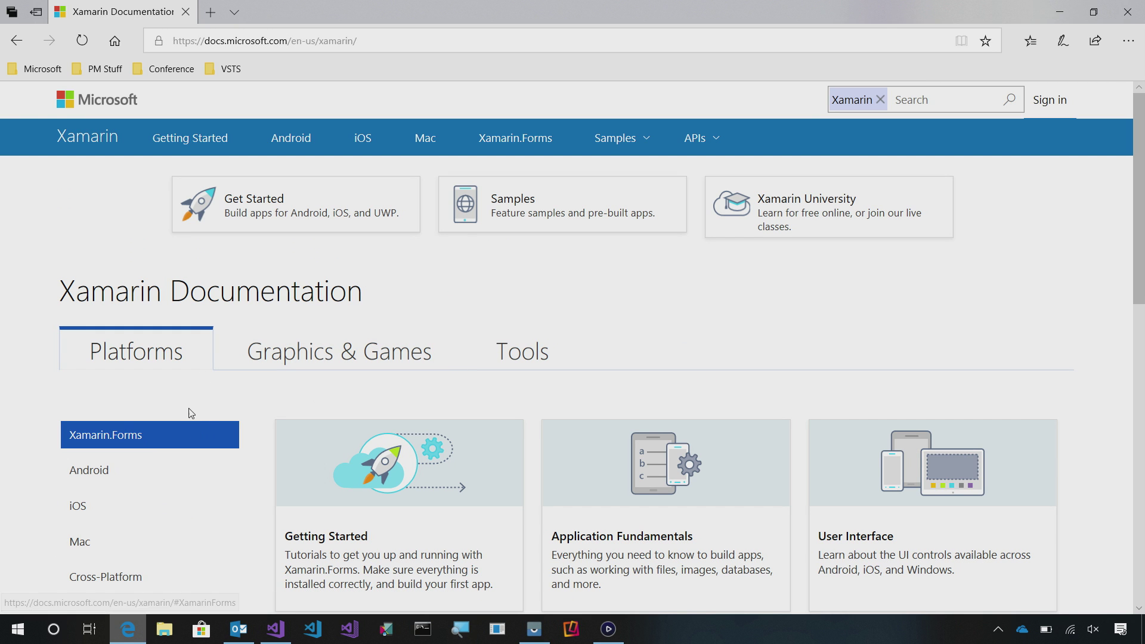
{"action": "left_click_drag", "start_coordinate": [1139, 257], "coordinate": [1139, 306]}
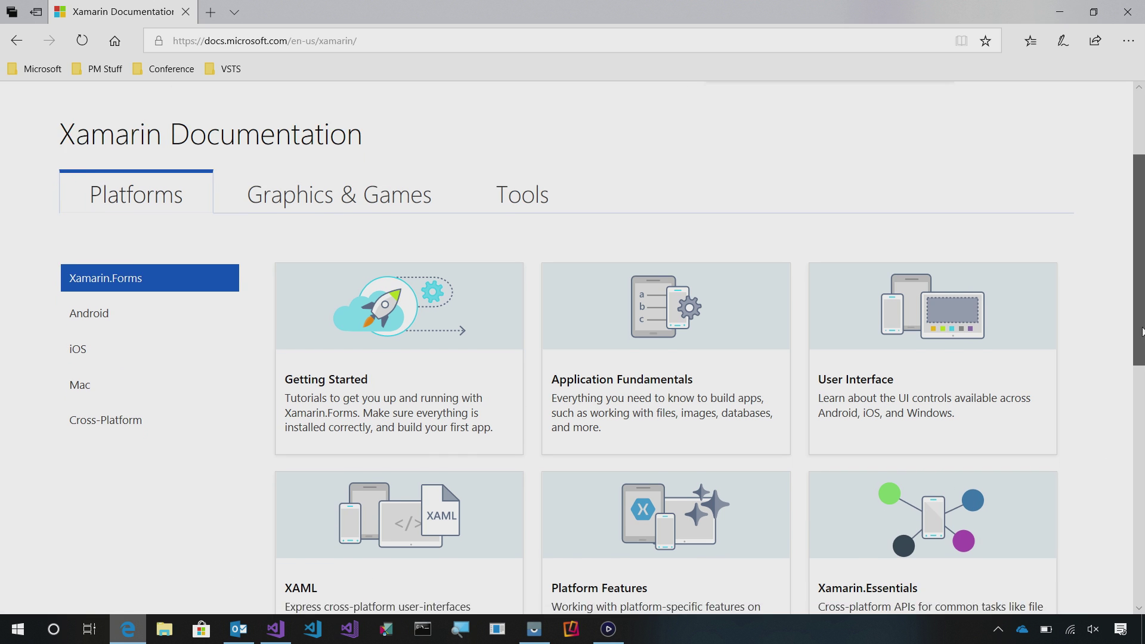
{"action": "left_click_drag", "start_coordinate": [1140, 305], "coordinate": [1139, 358]}
- Open the Xamarin.Essentials documentation tile and scroll to its Feature Guides list
{"action": "left_click", "coordinate": [913, 341]}
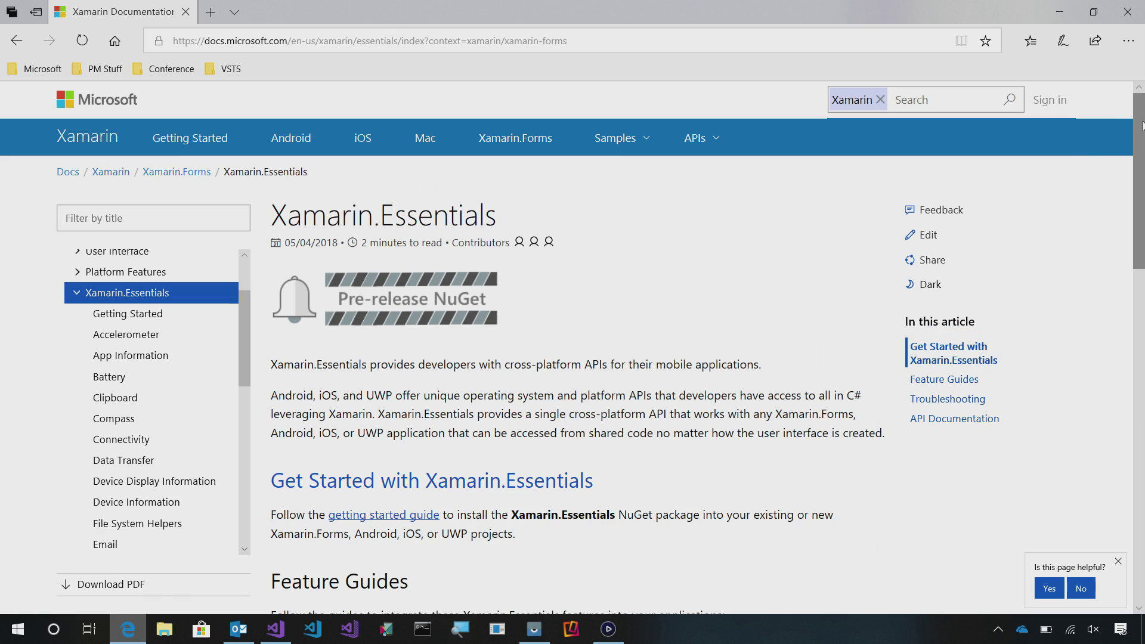
{"action": "left_click_drag", "start_coordinate": [1140, 152], "coordinate": [1140, 201]}
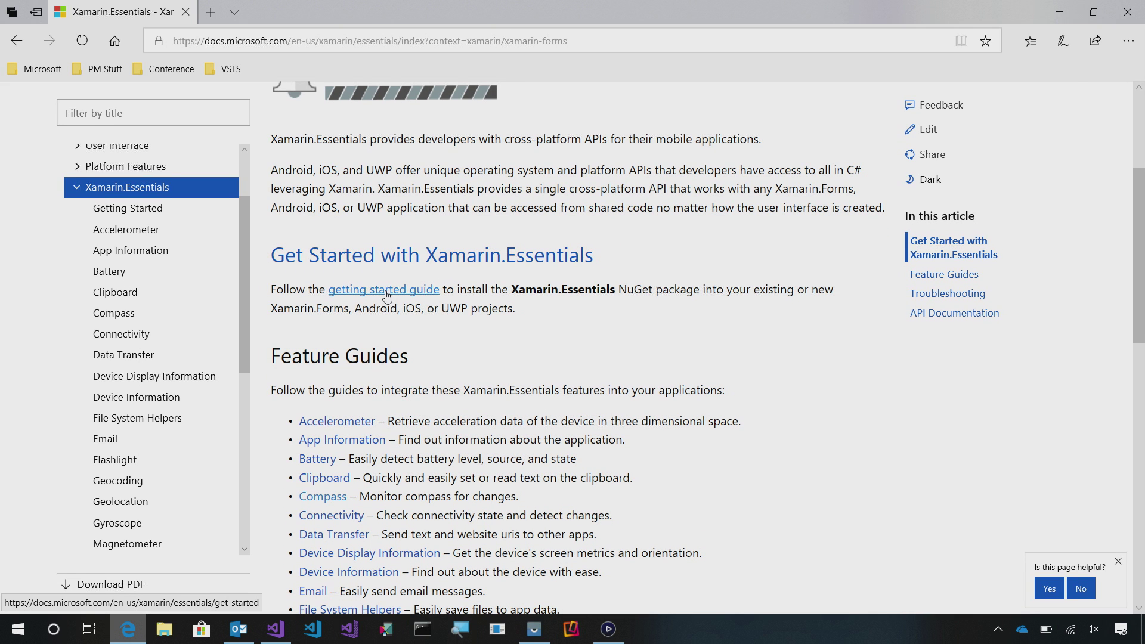
{"action": "scroll", "coordinate": [573, 357], "scroll_direction": "down", "scroll_amount": 5}
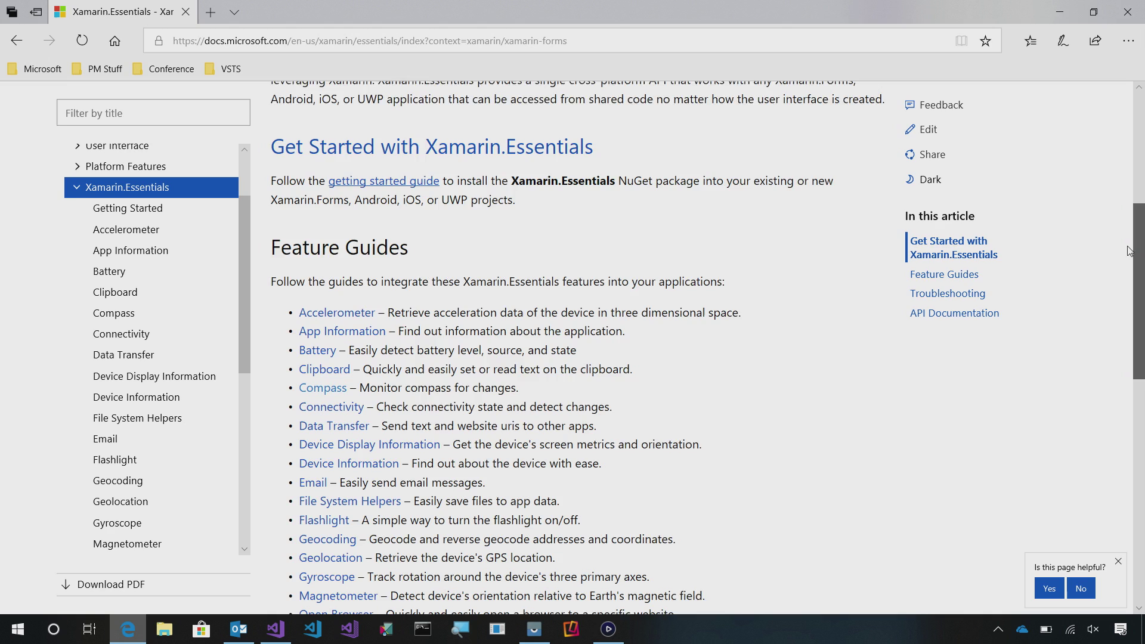
{"action": "scroll", "coordinate": [573, 358], "scroll_direction": "down", "scroll_amount": 3}
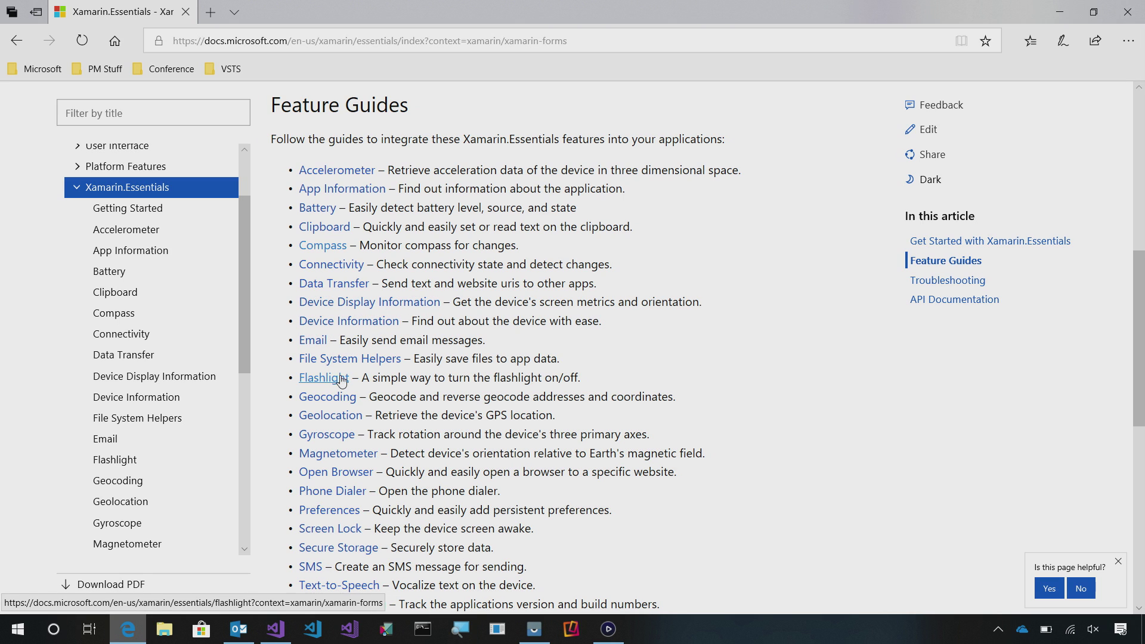
- Open the Compass guide and highlight the using line, Start/Stop paragraph and handler code
{"action": "left_click", "coordinate": [325, 245]}
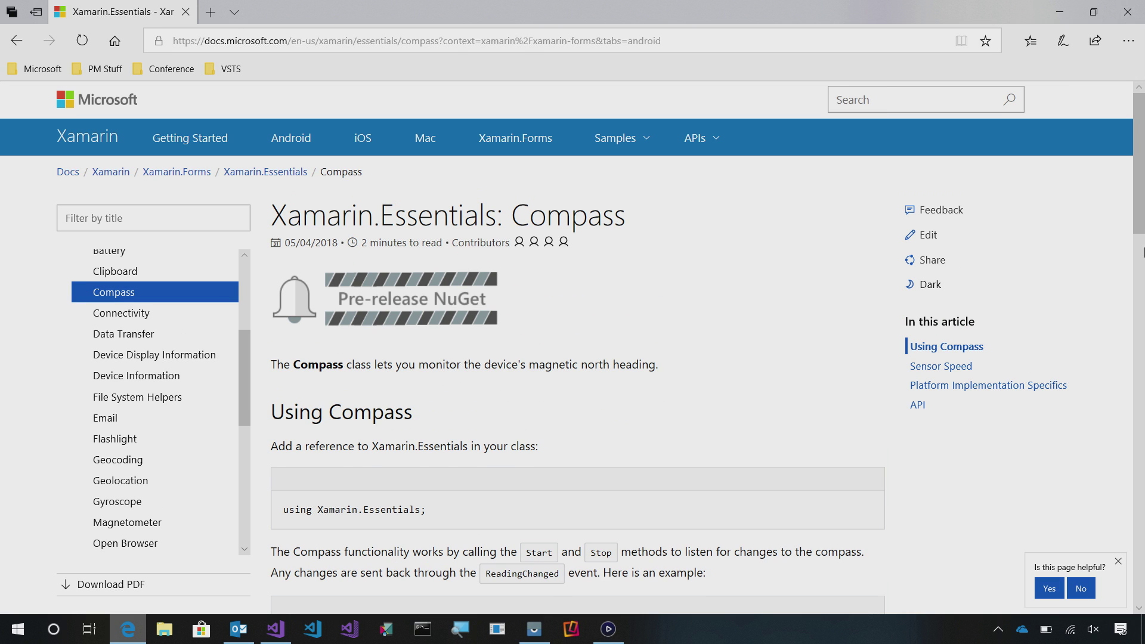
{"action": "left_click_drag", "start_coordinate": [1141, 126], "coordinate": [1140, 142]}
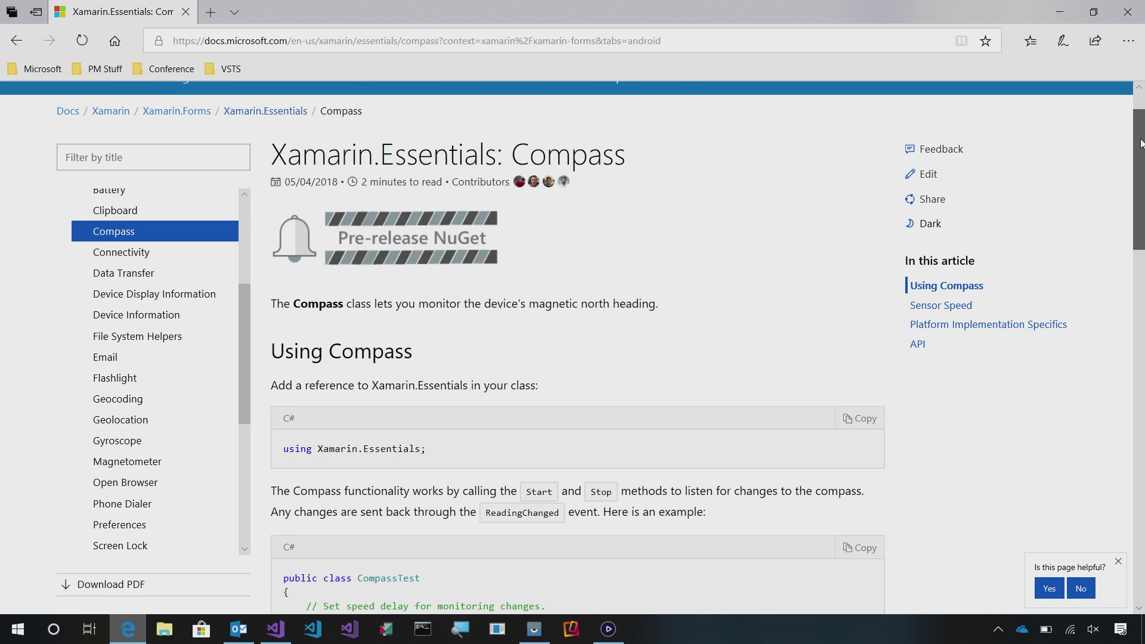
{"action": "left_click_drag", "start_coordinate": [1140, 144], "coordinate": [1141, 206]}
{"action": "left_click_drag", "start_coordinate": [428, 202], "coordinate": [279, 206]}
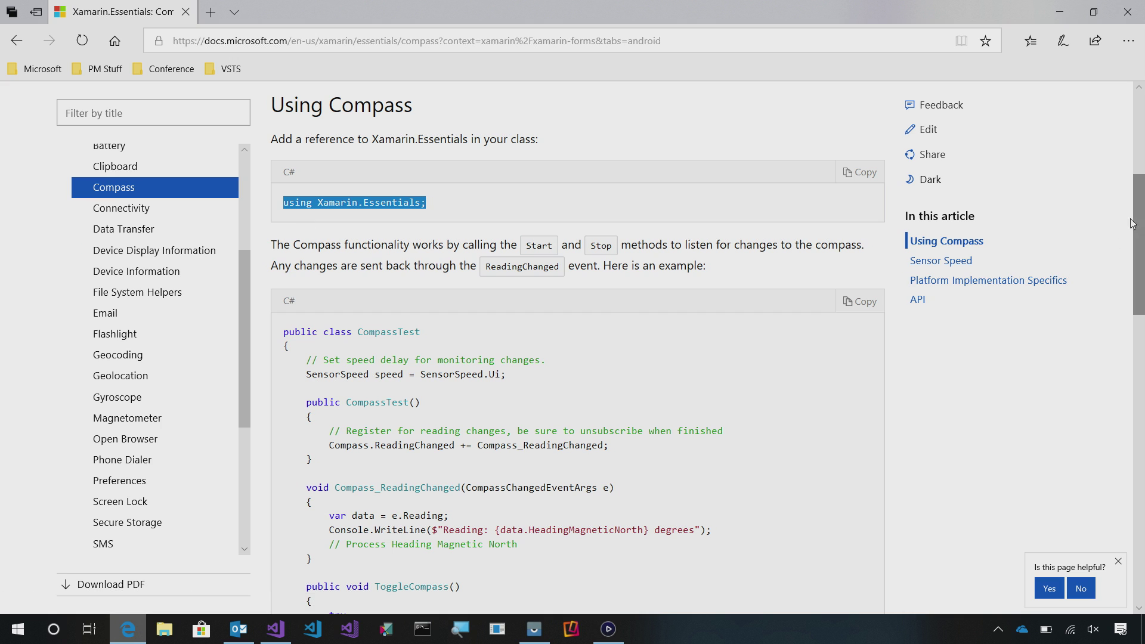
{"action": "left_click_drag", "start_coordinate": [706, 266], "coordinate": [359, 252]}
{"action": "left_click", "coordinate": [465, 248]}
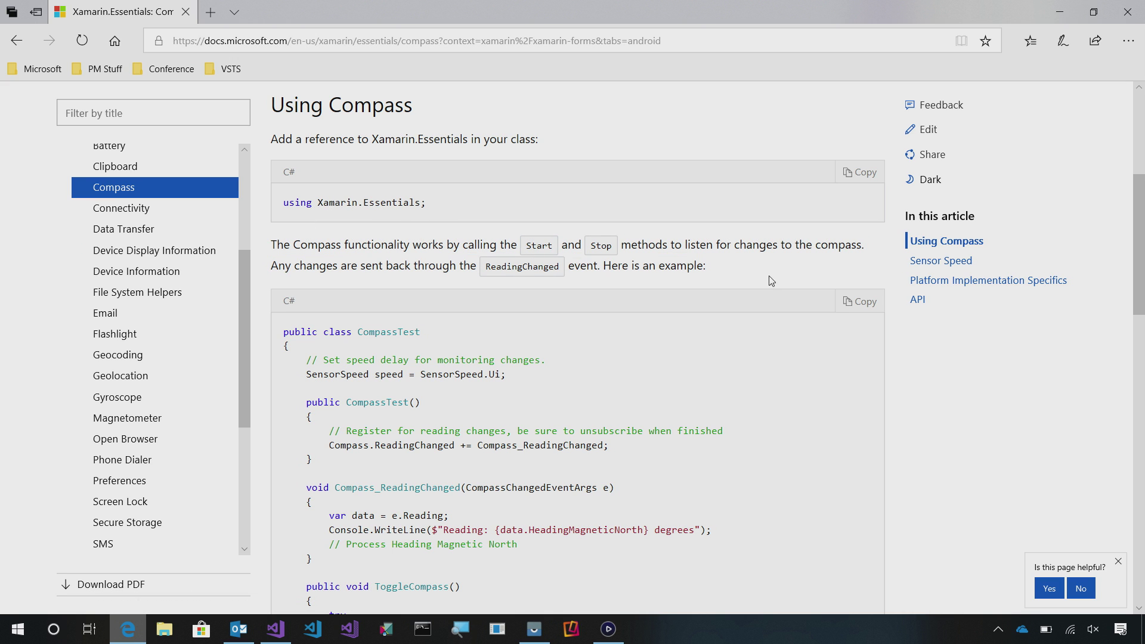
{"action": "left_click_drag", "start_coordinate": [1138, 237], "coordinate": [1137, 295]}
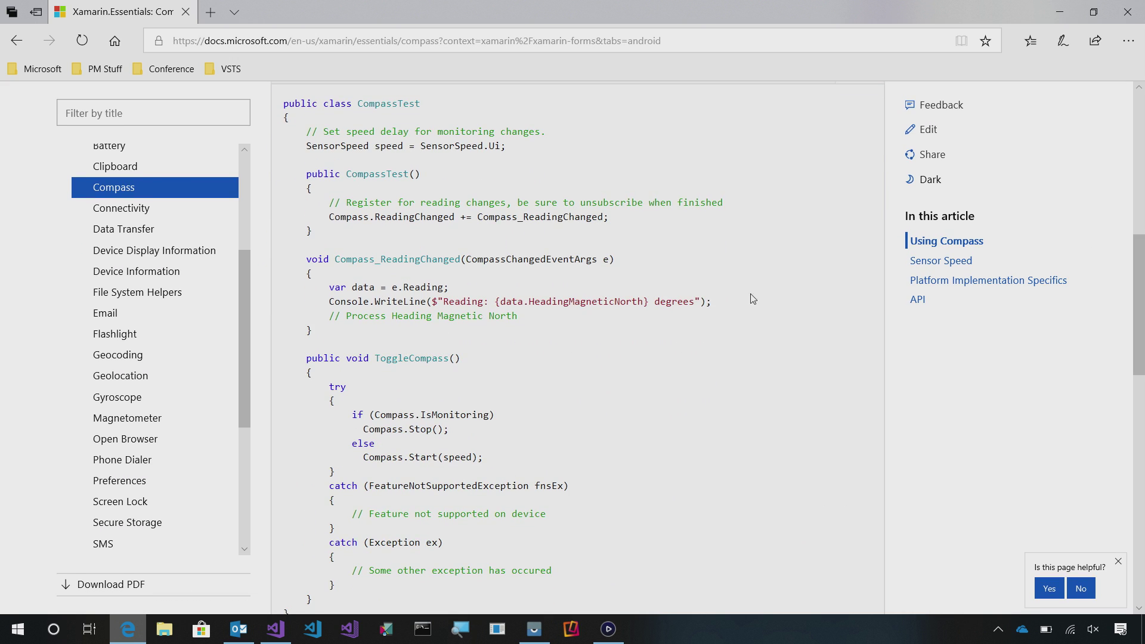
{"action": "left_click_drag", "start_coordinate": [306, 173], "coordinate": [353, 317]}
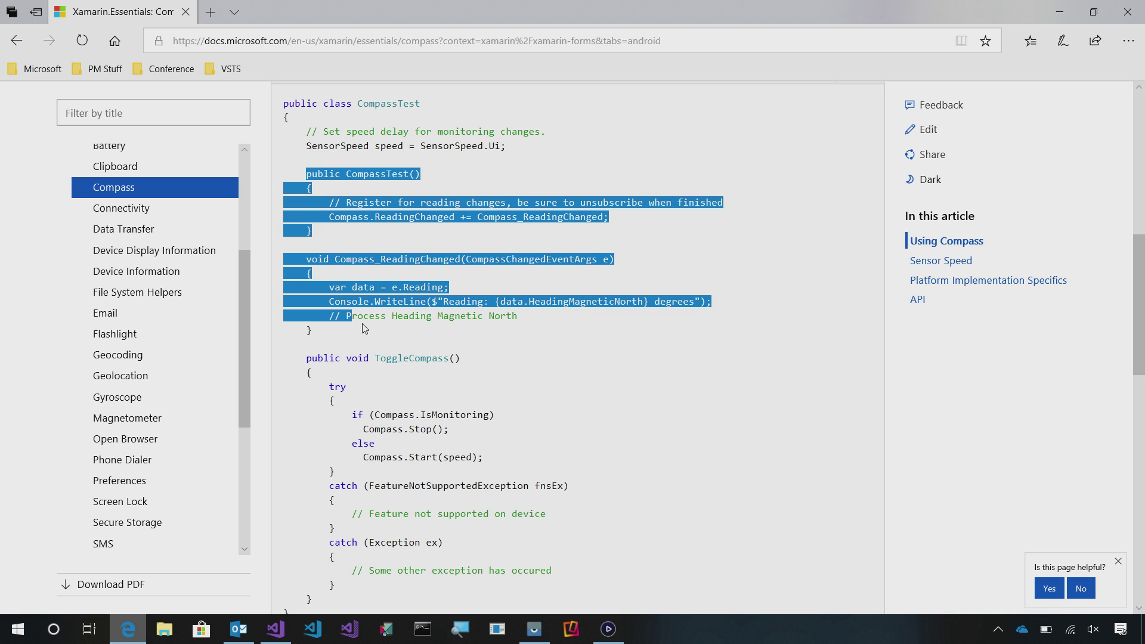
{"action": "left_click_drag", "start_coordinate": [1139, 267], "coordinate": [1139, 358]}
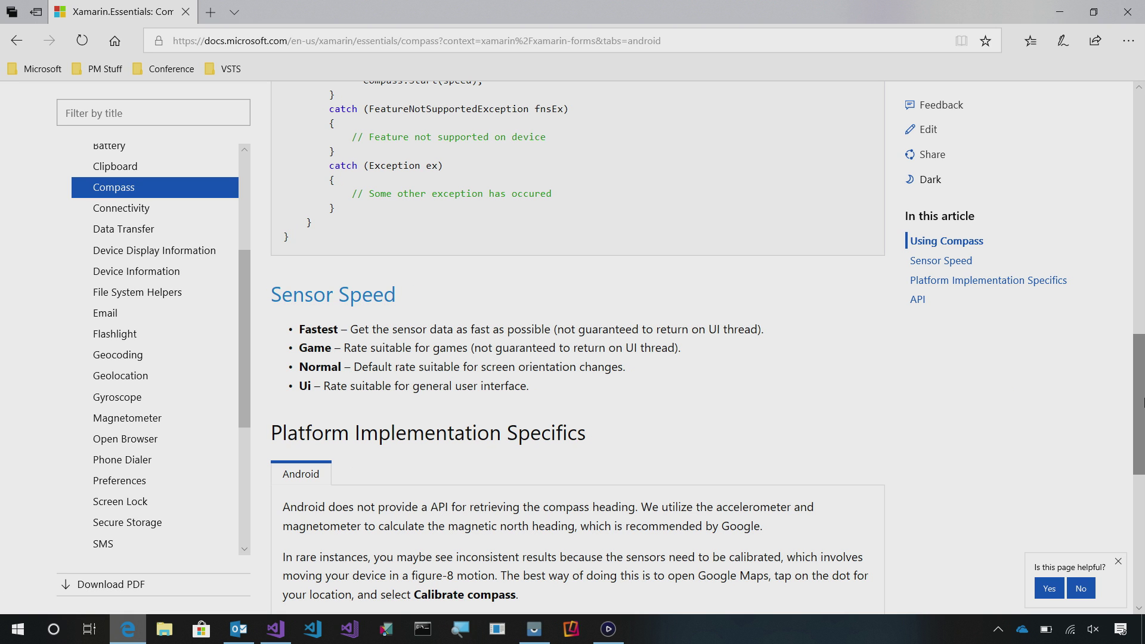
{"action": "left_click_drag", "start_coordinate": [1140, 409], "coordinate": [1140, 457]}
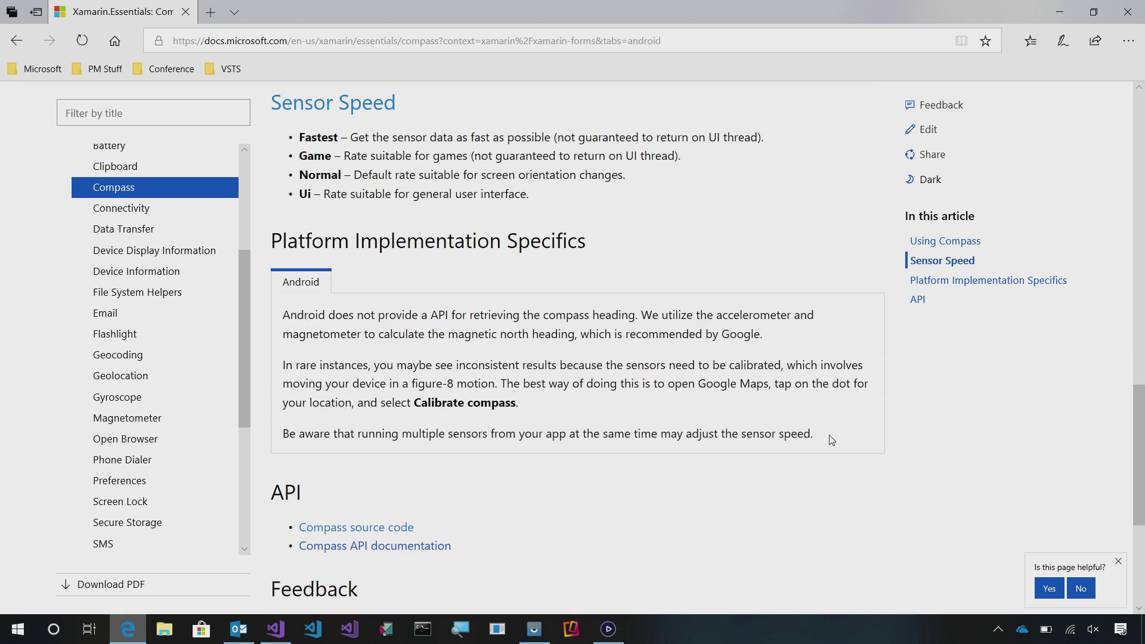
- Highlight the Android implementation notes and the phrase about calculating the heading
{"action": "left_click_drag", "start_coordinate": [831, 439], "coordinate": [292, 310]}
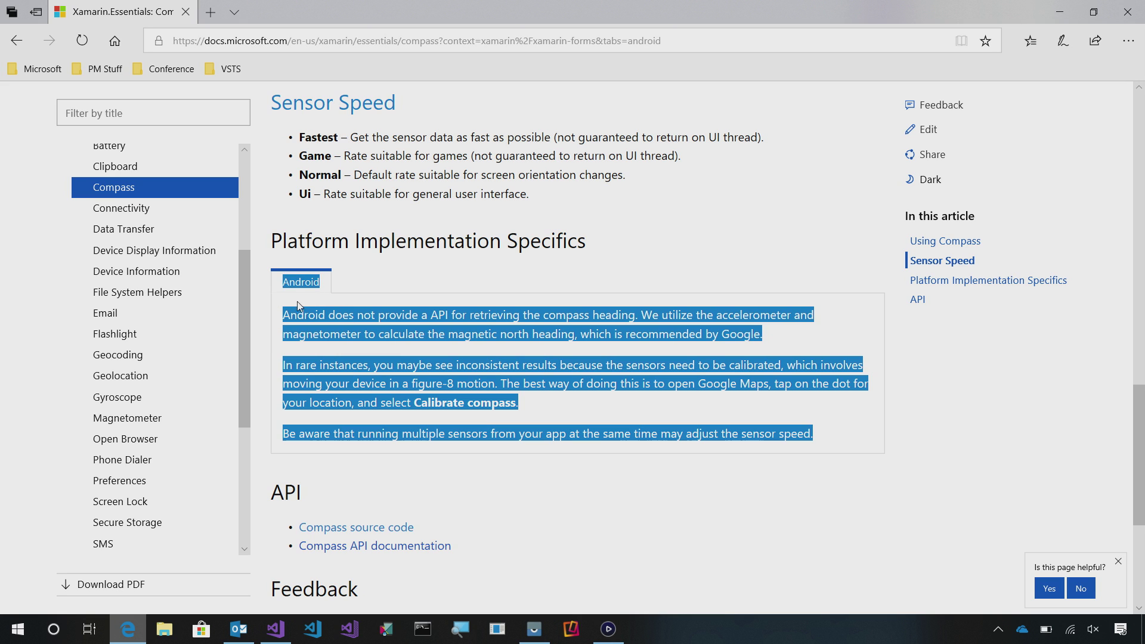
{"action": "left_click", "coordinate": [411, 338]}
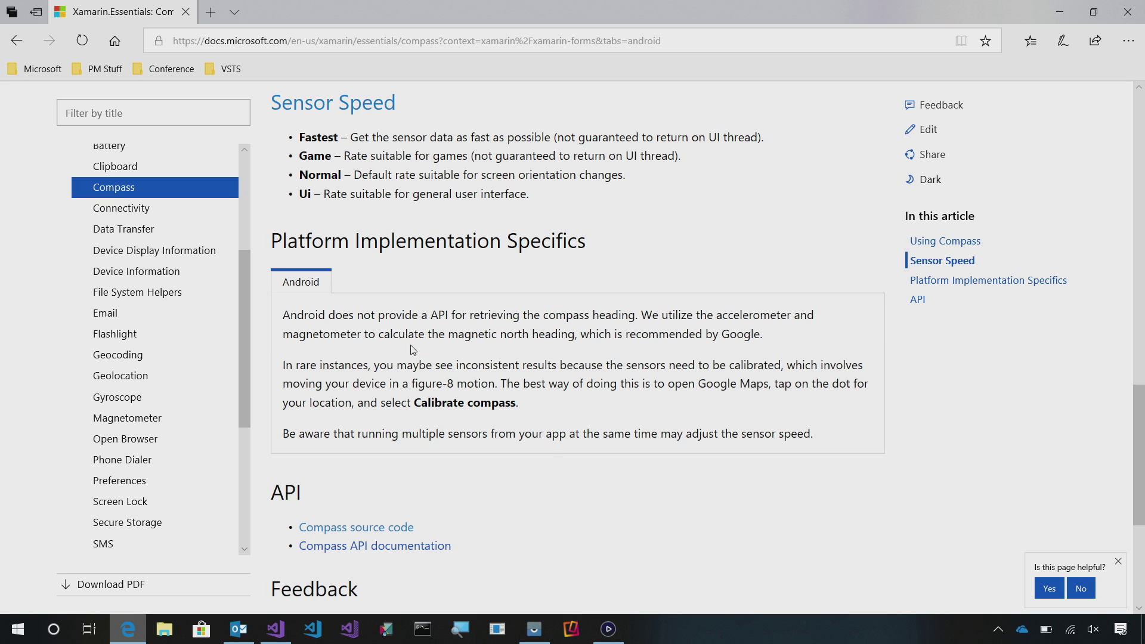
{"action": "left_click_drag", "start_coordinate": [358, 334], "coordinate": [453, 344]}
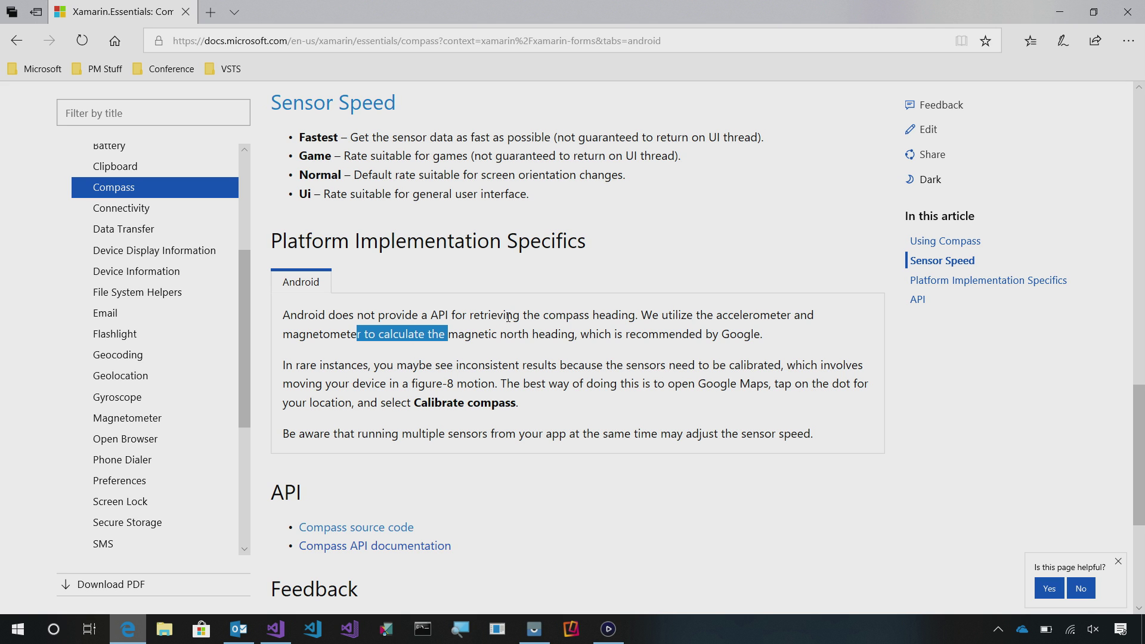
{"action": "scroll", "coordinate": [523, 413], "scroll_direction": "down", "scroll_amount": 5}
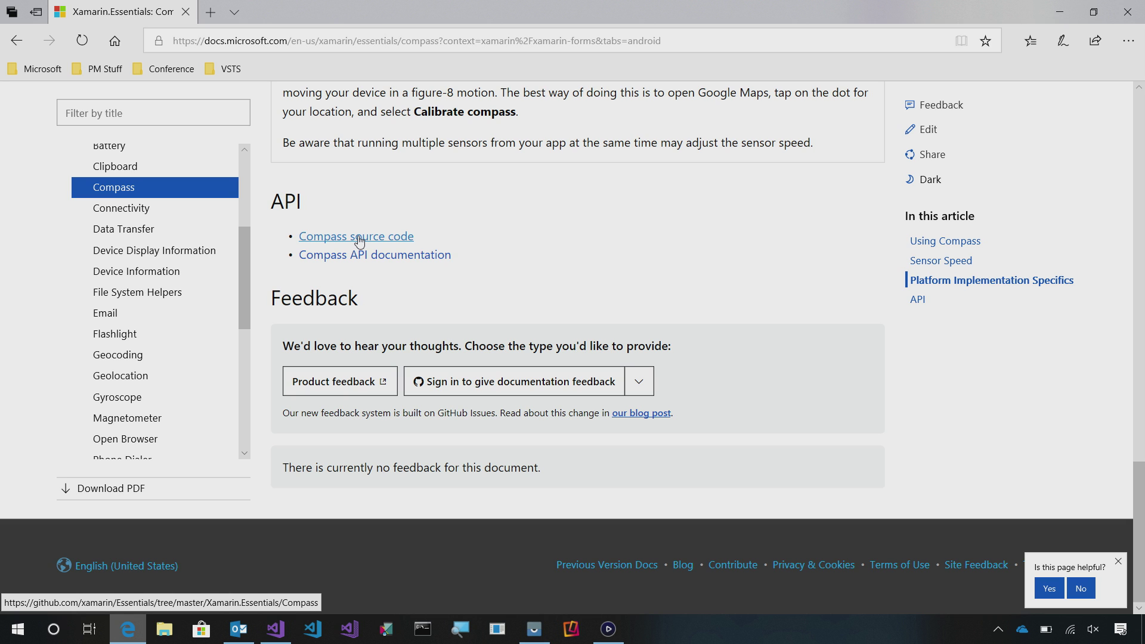
- Open the Compass source code and API docs in new tabs, then view Compass.android.cs
{"action": "right_click", "coordinate": [358, 240]}
{"action": "left_click", "coordinate": [409, 253]}
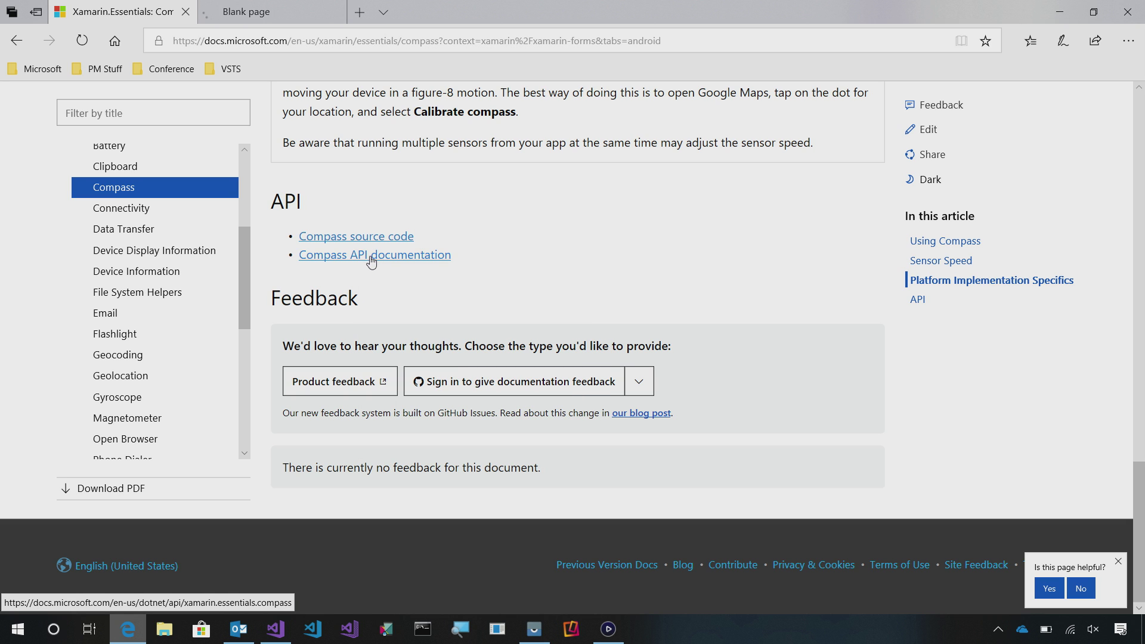
{"action": "right_click", "coordinate": [372, 261]}
{"action": "left_click", "coordinate": [421, 269]}
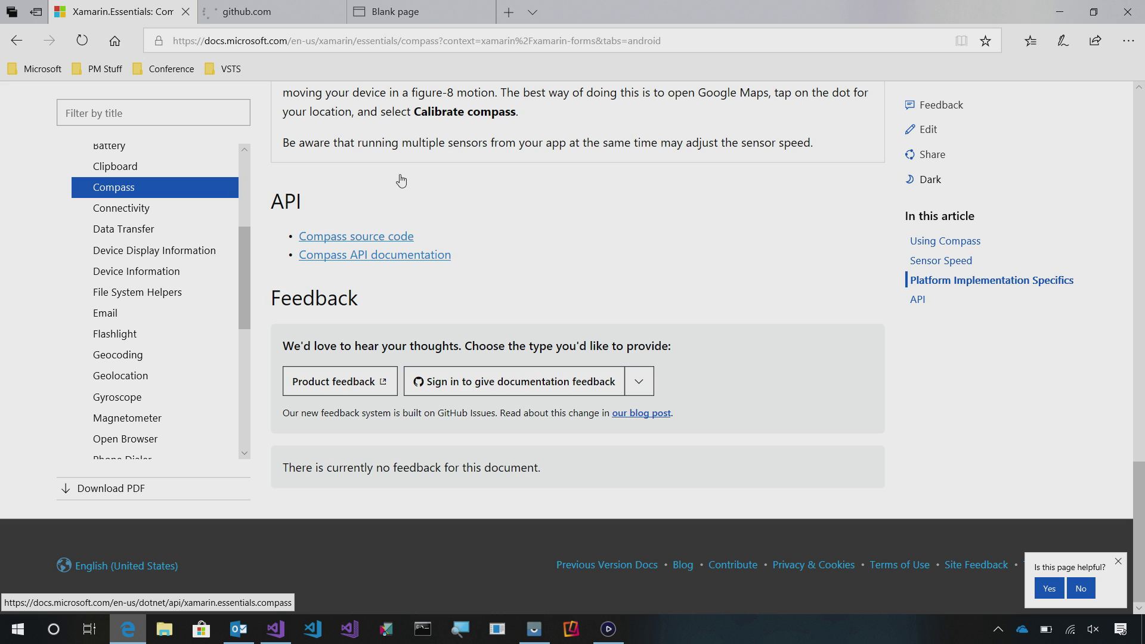
{"action": "left_click", "coordinate": [269, 11]}
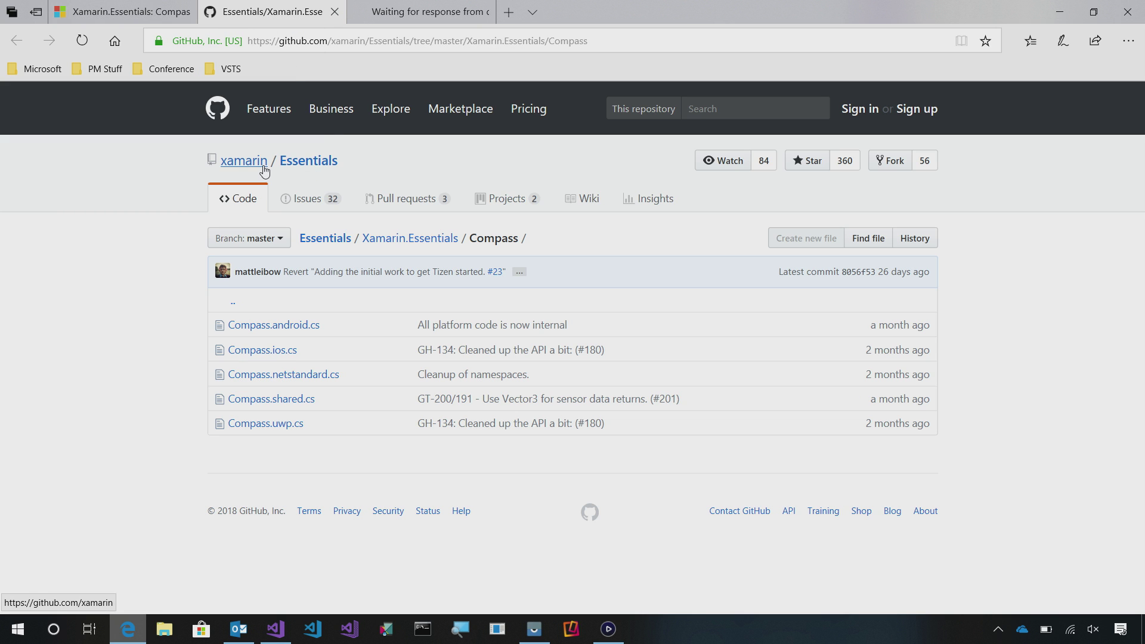
{"action": "left_click", "coordinate": [274, 324]}
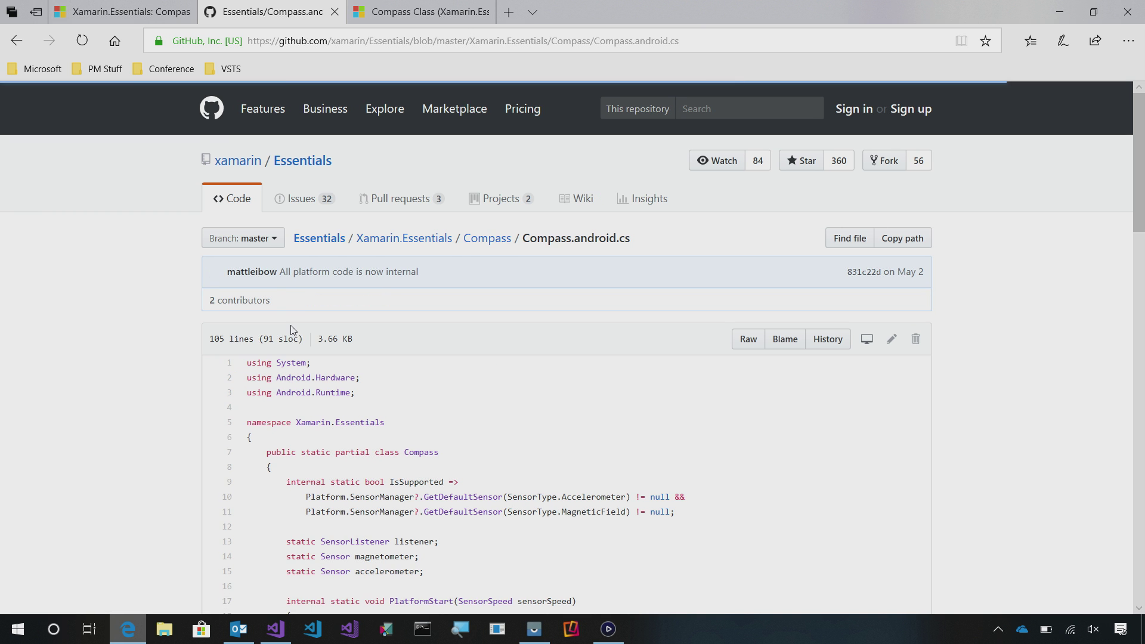
{"action": "scroll", "coordinate": [483, 384], "scroll_direction": "down", "scroll_amount": 8}
{"action": "scroll", "coordinate": [502, 354], "scroll_direction": "down", "scroll_amount": 8}
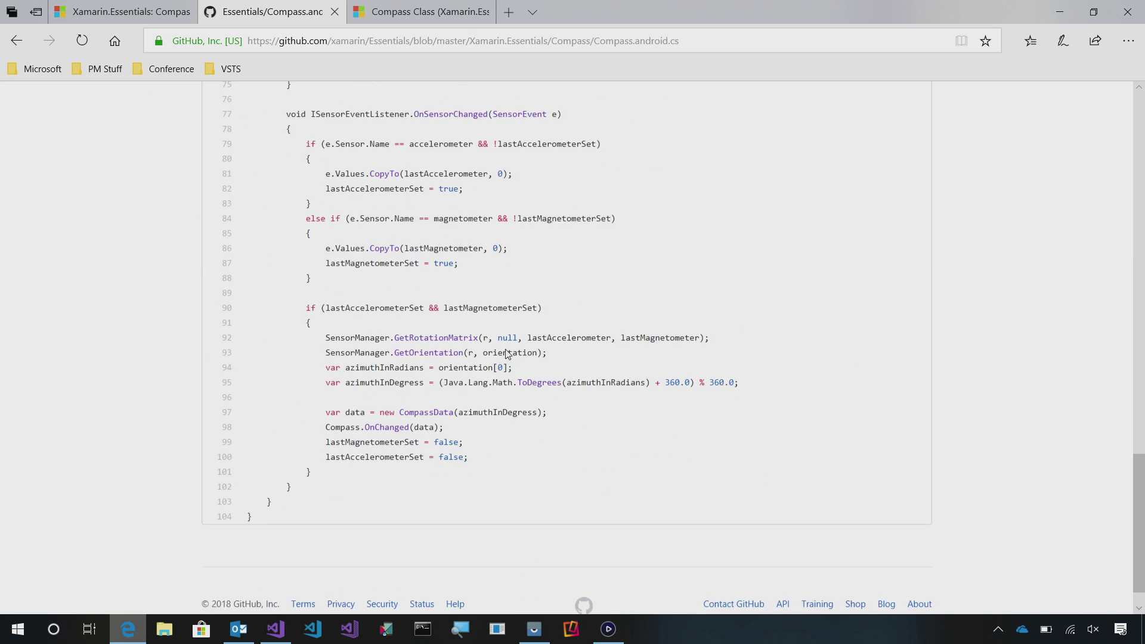
{"action": "scroll", "coordinate": [502, 355], "scroll_direction": "down", "scroll_amount": 1}
- Open the IsMonitoring property page from the Compass Class reference, then minimize the browser
{"action": "left_click", "coordinate": [419, 12]}
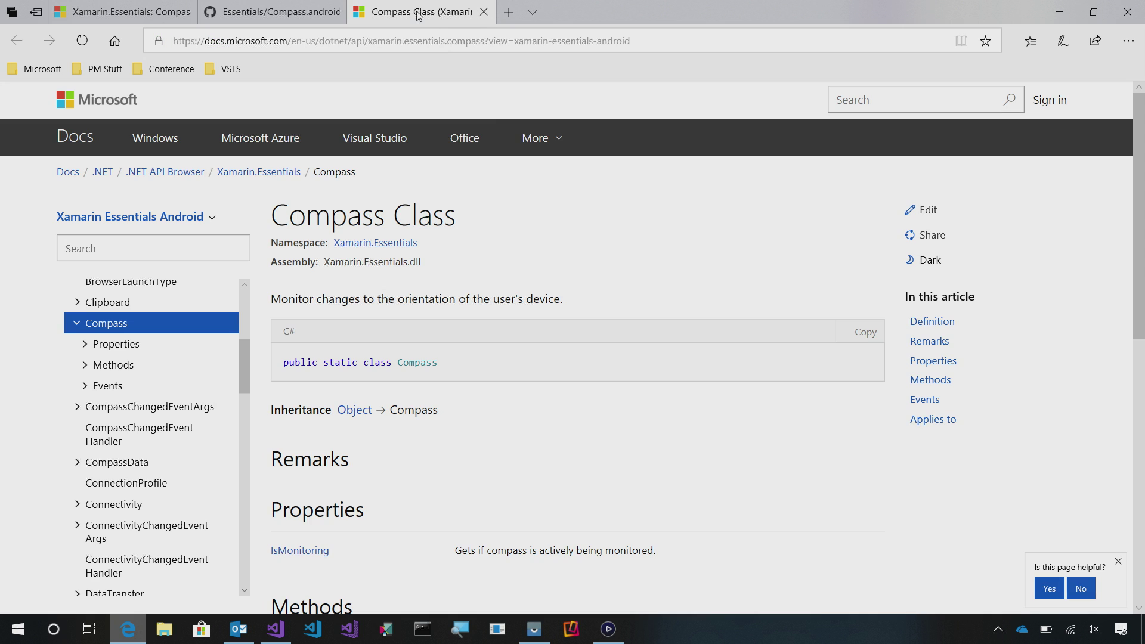
{"action": "left_click_drag", "start_coordinate": [1139, 181], "coordinate": [1140, 251]}
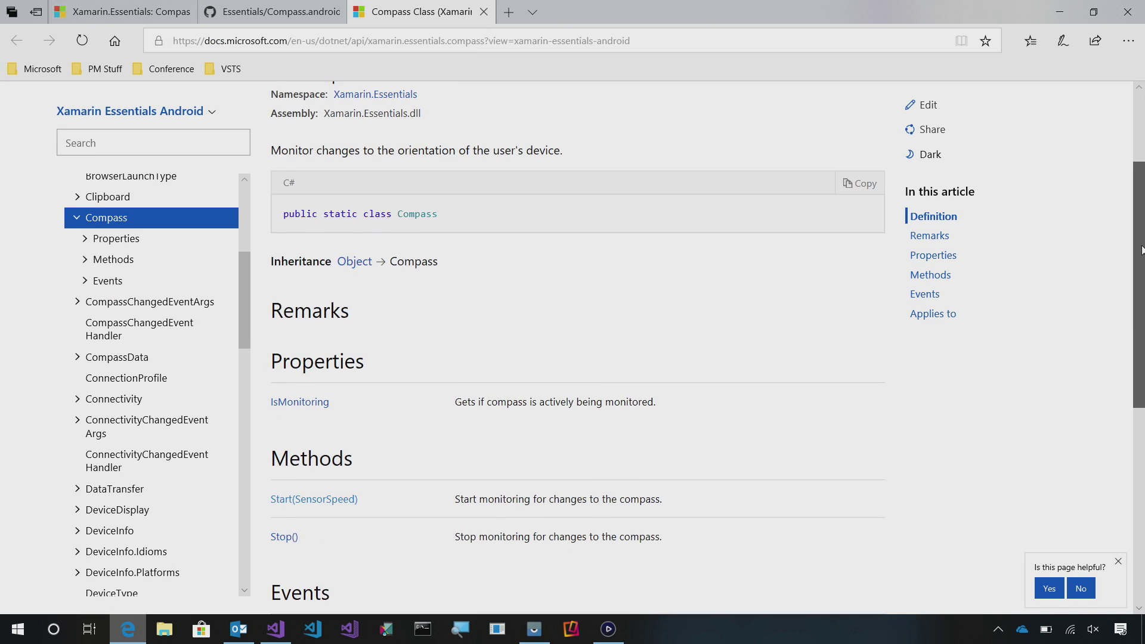
{"action": "left_click", "coordinate": [299, 291]}
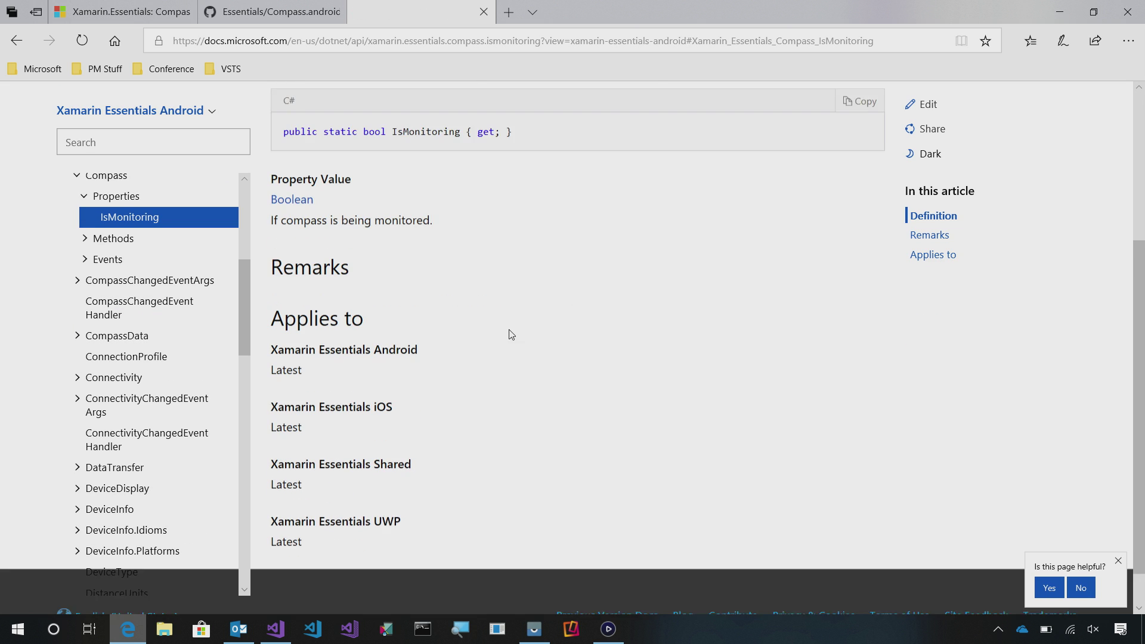
{"action": "scroll", "coordinate": [510, 340], "scroll_direction": "down", "scroll_amount": 3}
{"action": "scroll", "coordinate": [429, 214], "scroll_direction": "up", "scroll_amount": 6}
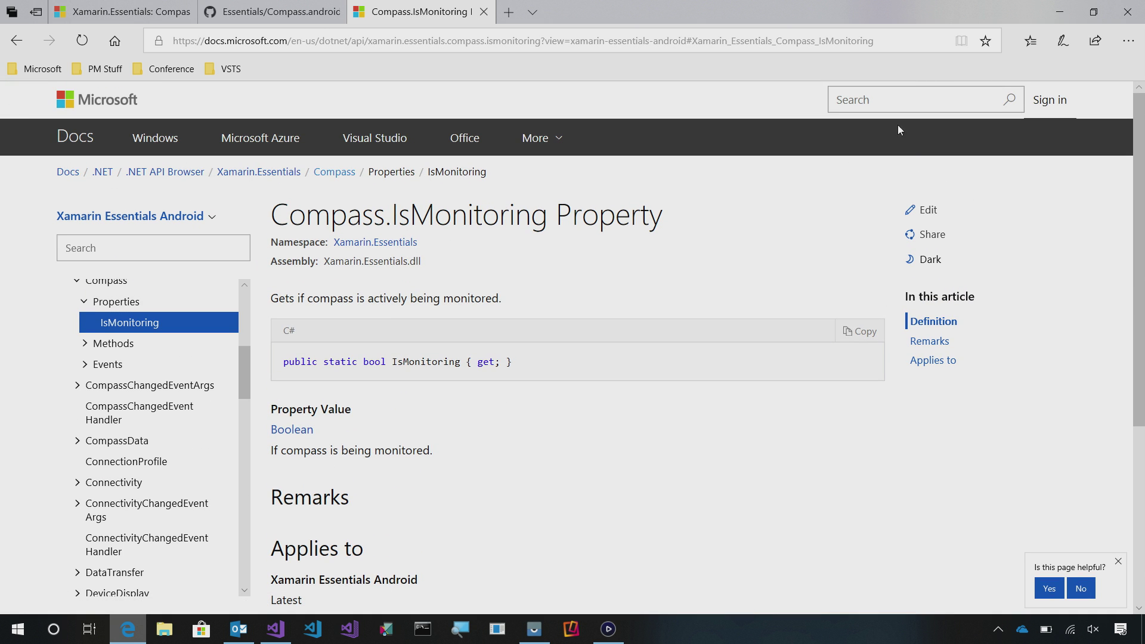
{"action": "left_click", "coordinate": [1059, 11]}
- Review MainPage.xaml's grid rows, two Images and heading Label, then manage the solution's NuGet packages
{"action": "left_click", "coordinate": [608, 266]}
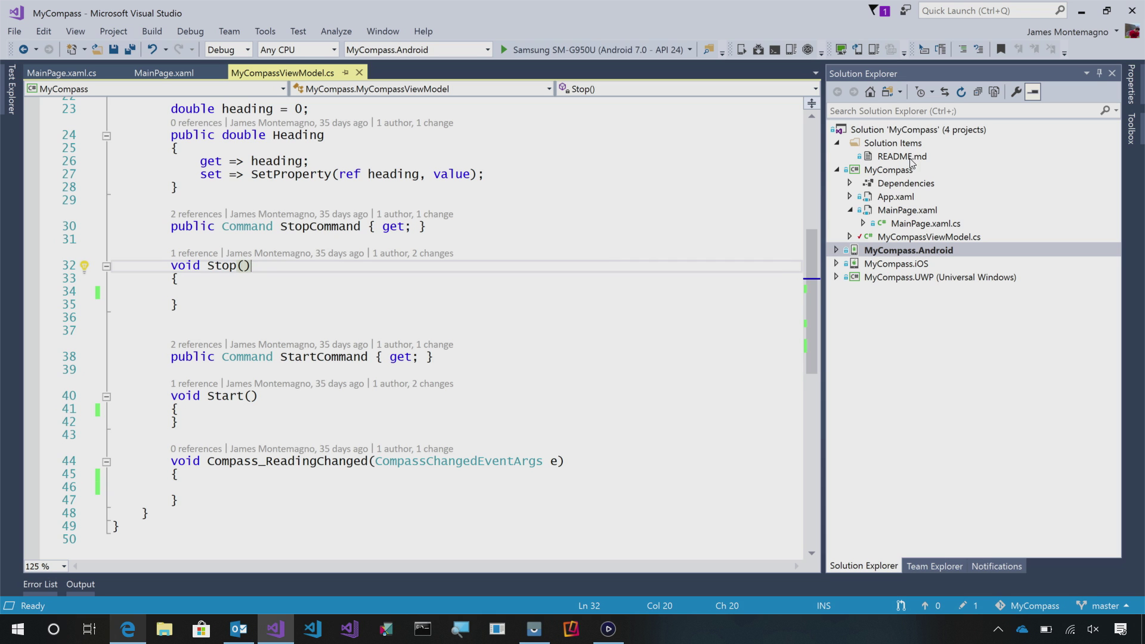
{"action": "double_click", "coordinate": [902, 210]}
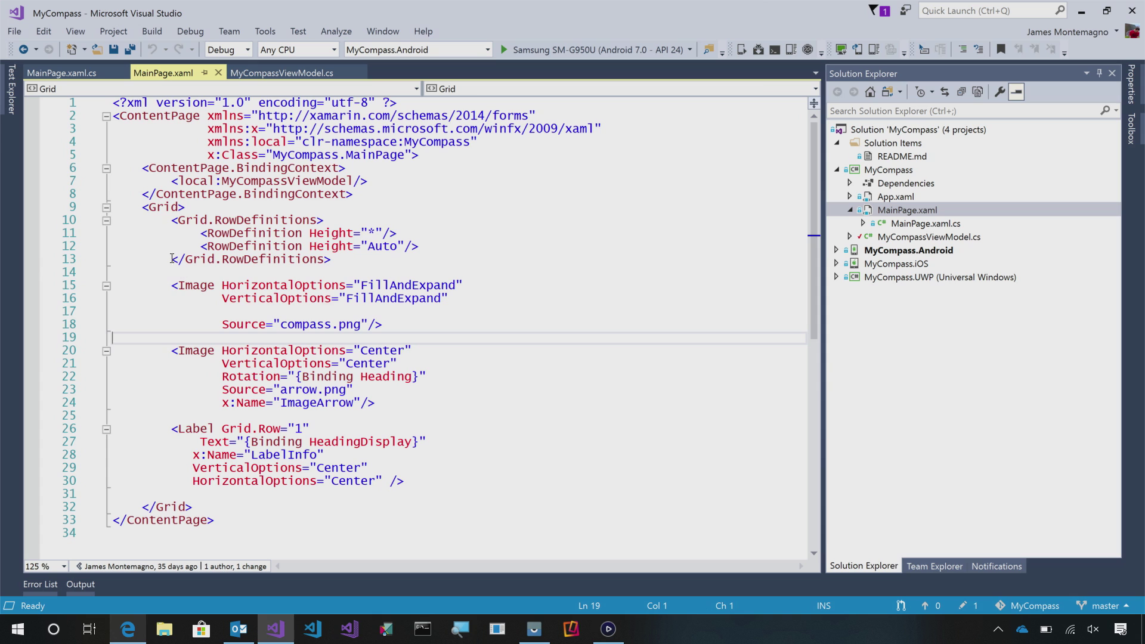
{"action": "left_click_drag", "start_coordinate": [167, 220], "coordinate": [331, 260]}
{"action": "left_click", "coordinate": [172, 285]}
{"action": "mouse_move", "coordinate": [173, 285]}
{"action": "left_mouse_down"}
{"action": "mouse_move", "coordinate": [436, 400]}
{"action": "mouse_move", "coordinate": [426, 394]}
{"action": "left_mouse_up"}
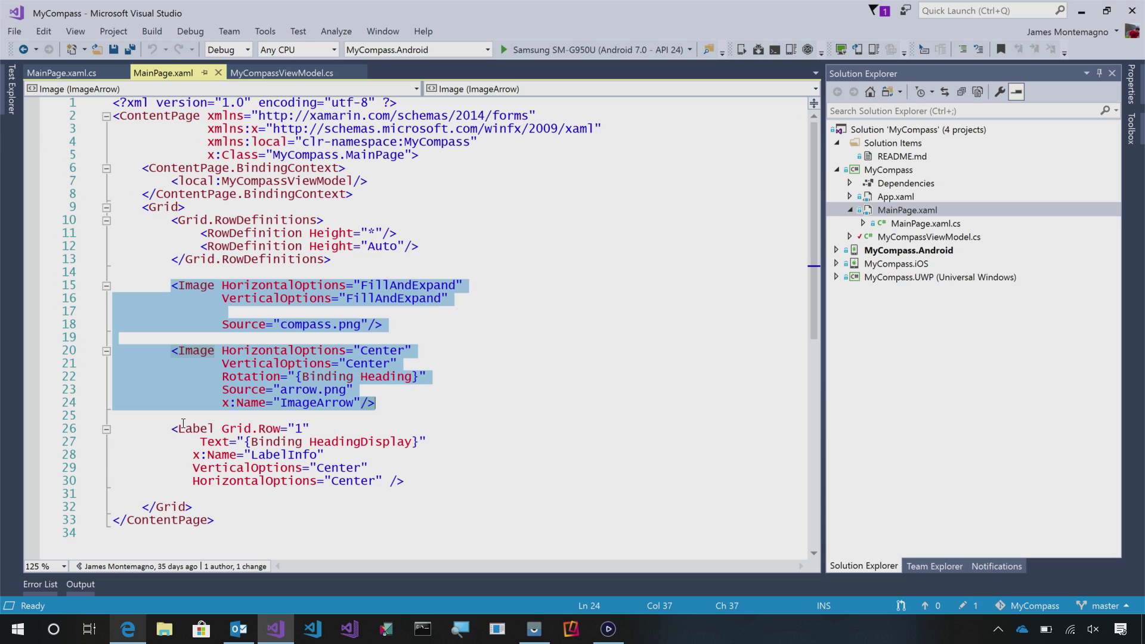
{"action": "left_click_drag", "start_coordinate": [171, 429], "coordinate": [405, 481]}
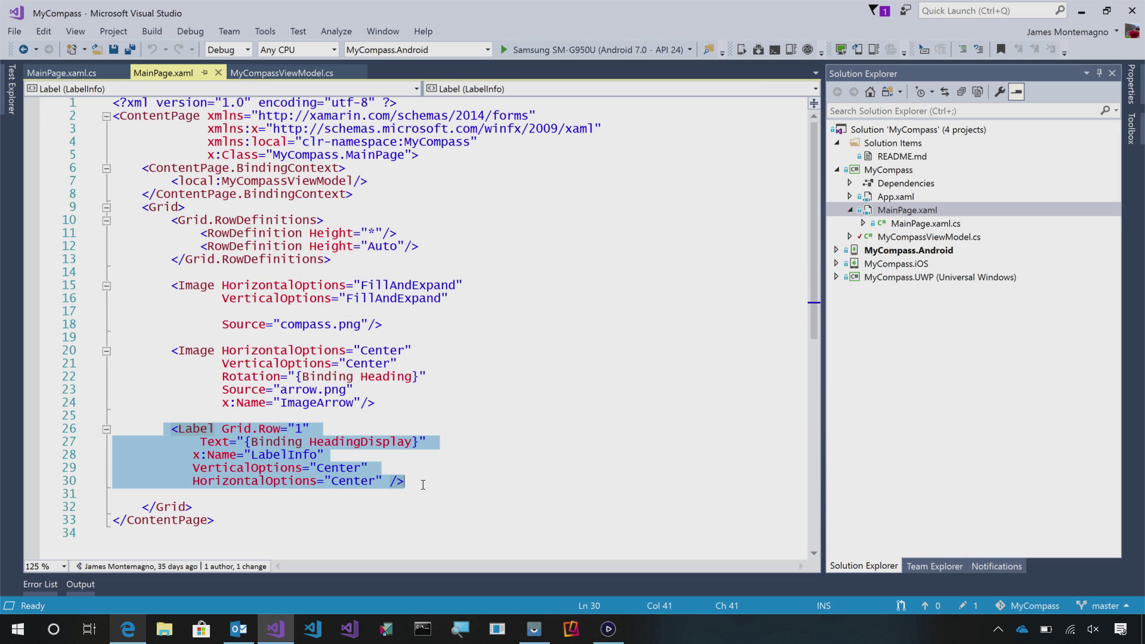
{"action": "right_click", "coordinate": [873, 131]}
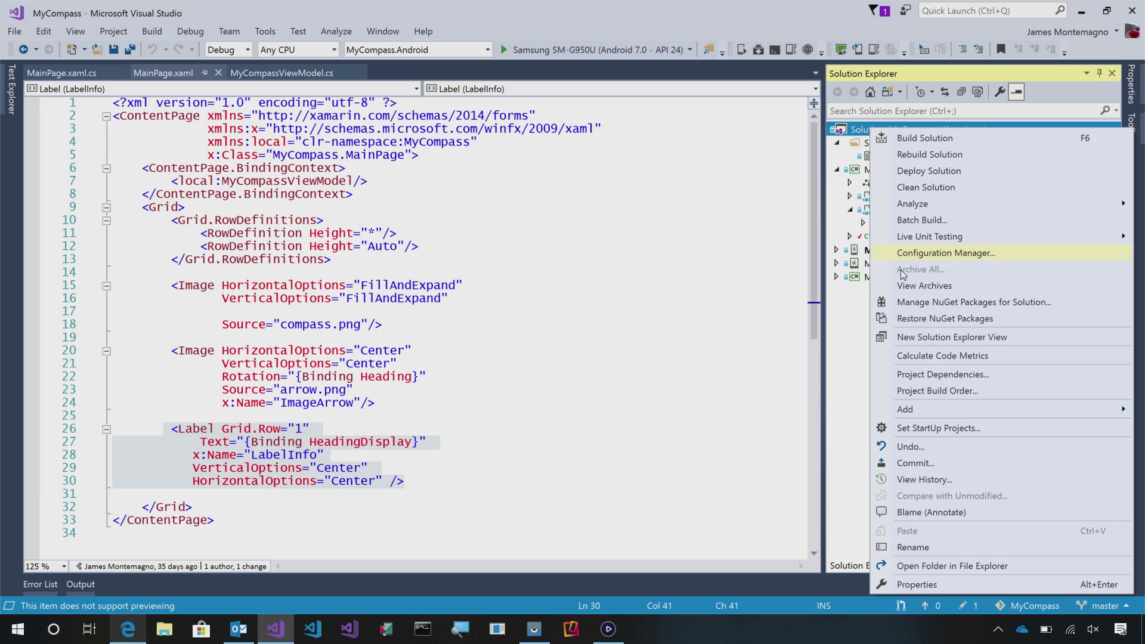
{"action": "left_click", "coordinate": [917, 304]}
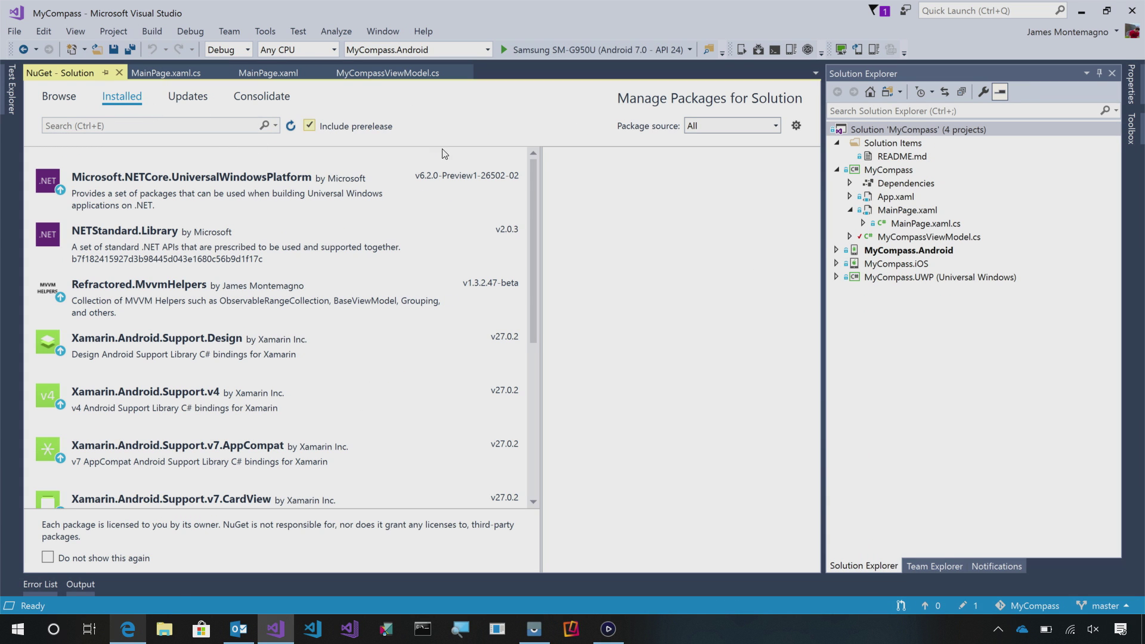
- Set the package source to nuget.org and select Xamarin.Essentials among installed packages
{"action": "left_click", "coordinate": [729, 126]}
{"action": "left_click", "coordinate": [694, 158]}
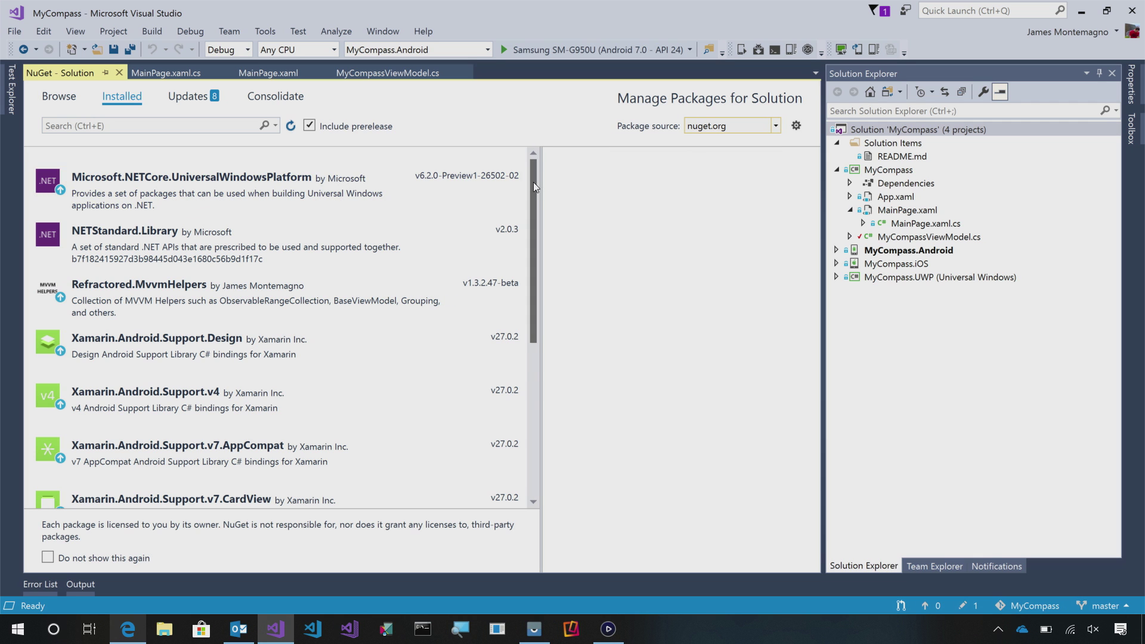
{"action": "left_click_drag", "start_coordinate": [533, 182], "coordinate": [535, 356]}
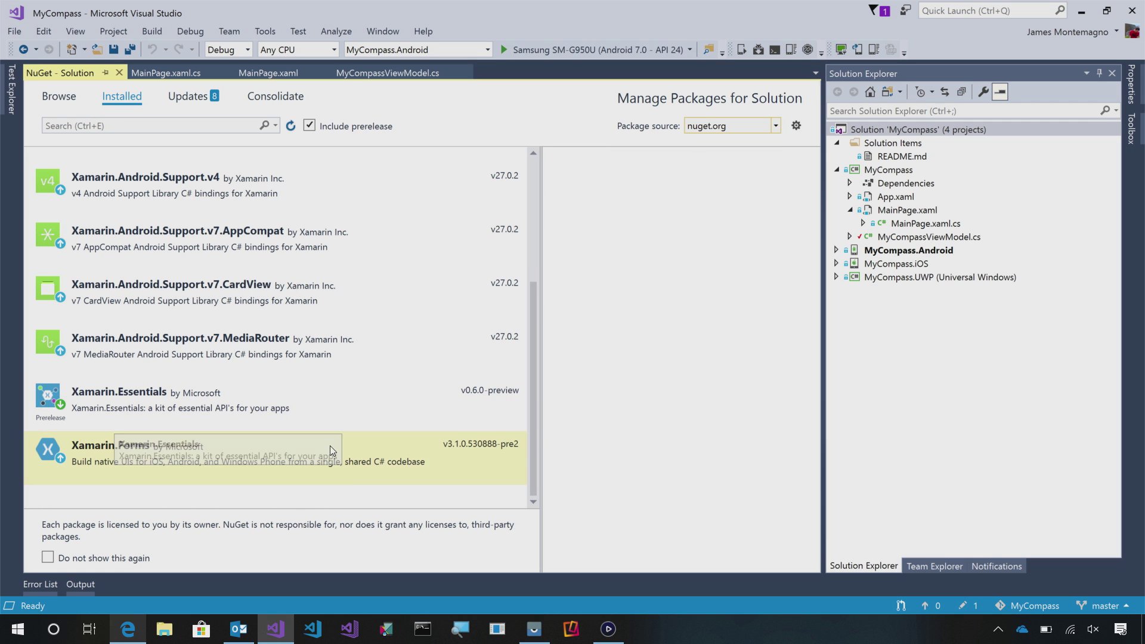
{"action": "left_click", "coordinate": [327, 452]}
{"action": "left_click", "coordinate": [342, 407]}
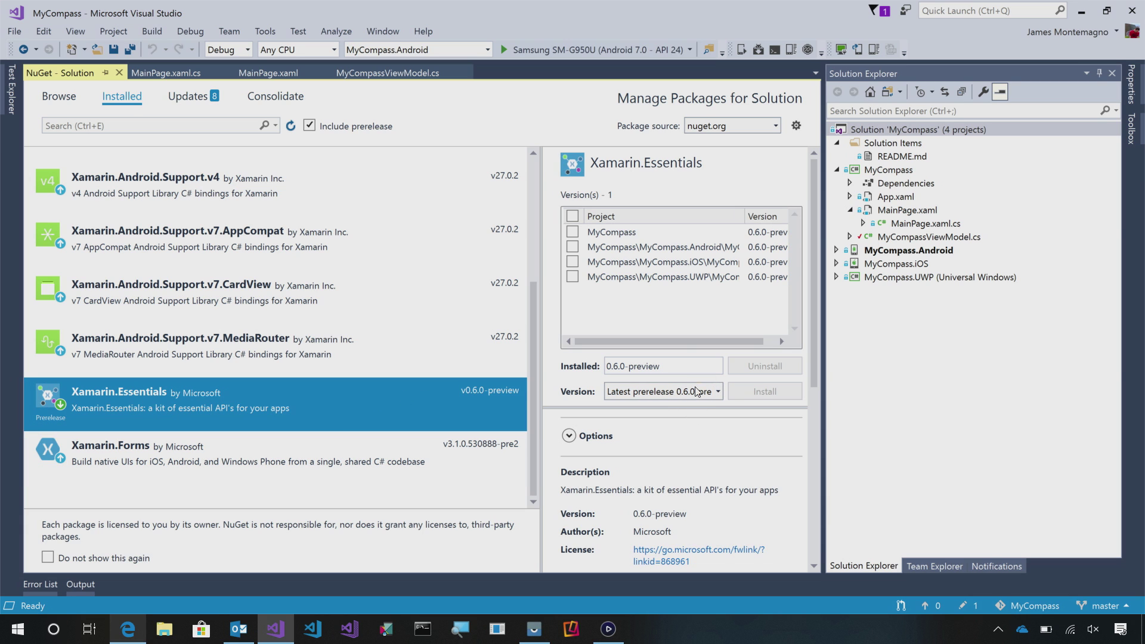
- Confirm version 0.6.0-preview in each of the four projects and return to MyCompassViewModel.cs
{"action": "left_click", "coordinate": [634, 235]}
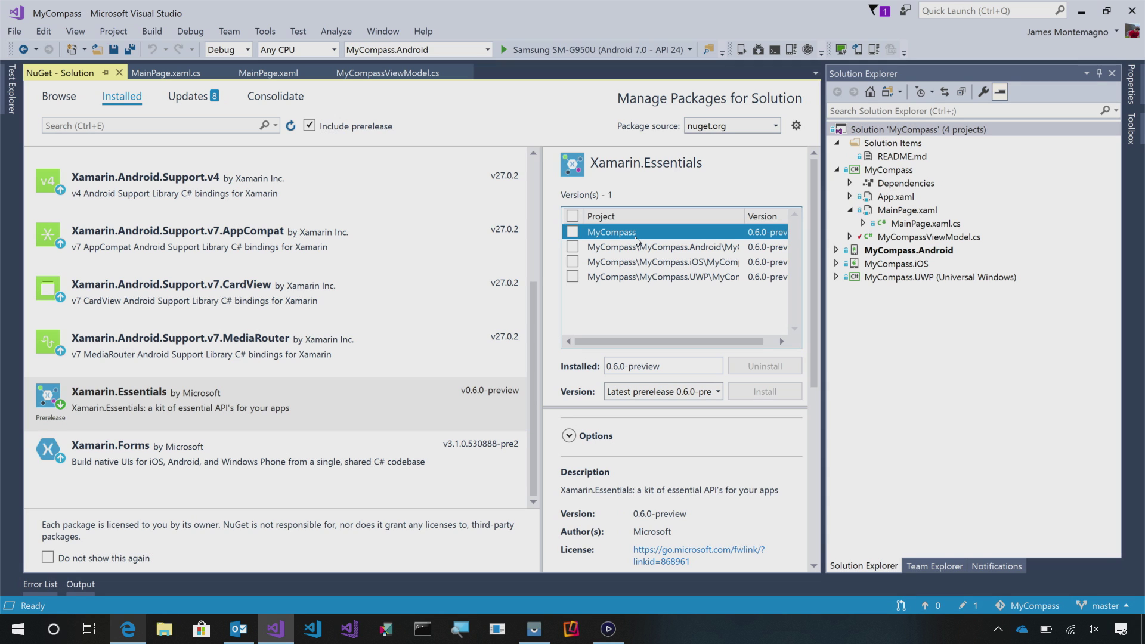
{"action": "left_click", "coordinate": [634, 247]}
{"action": "left_click", "coordinate": [633, 273]}
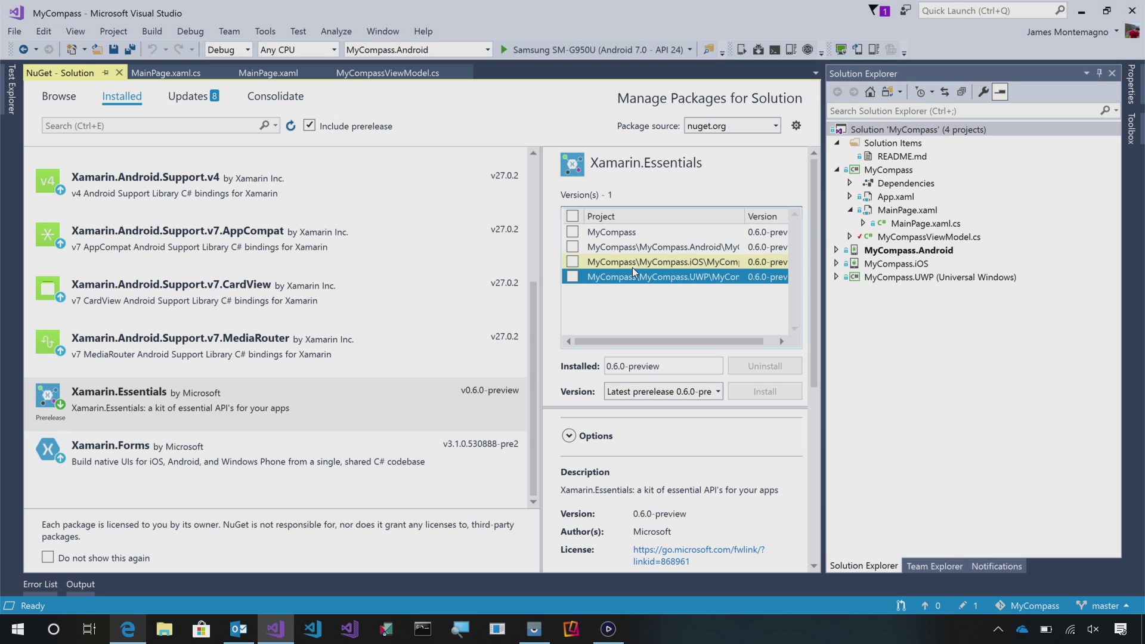
{"action": "left_click", "coordinate": [389, 73]}
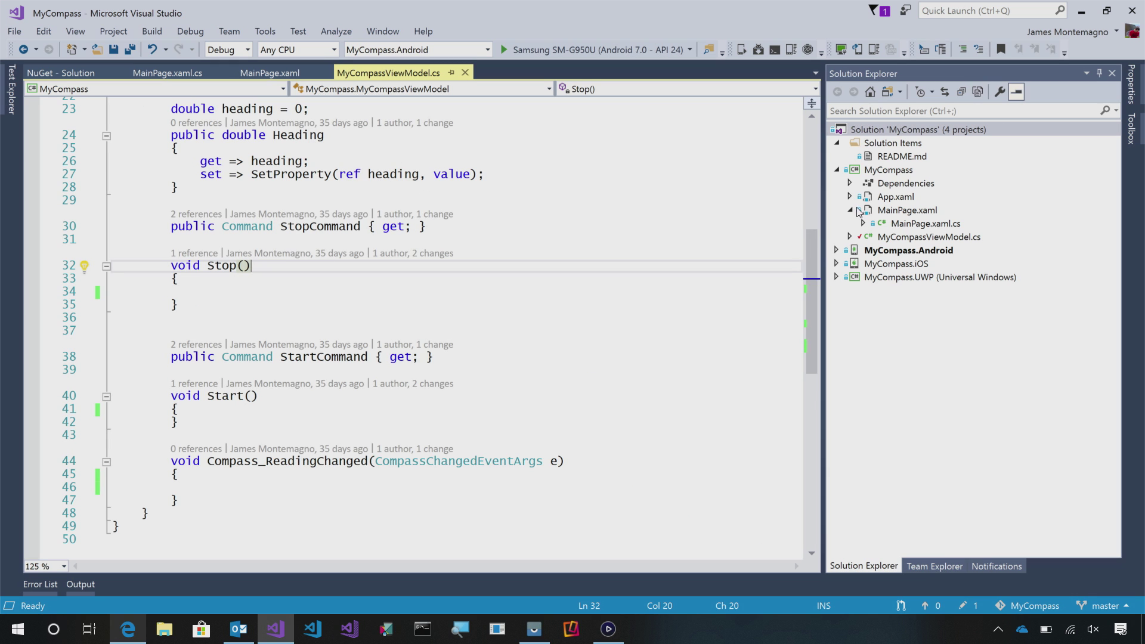
{"action": "left_click_drag", "start_coordinate": [815, 255], "coordinate": [817, 134]}
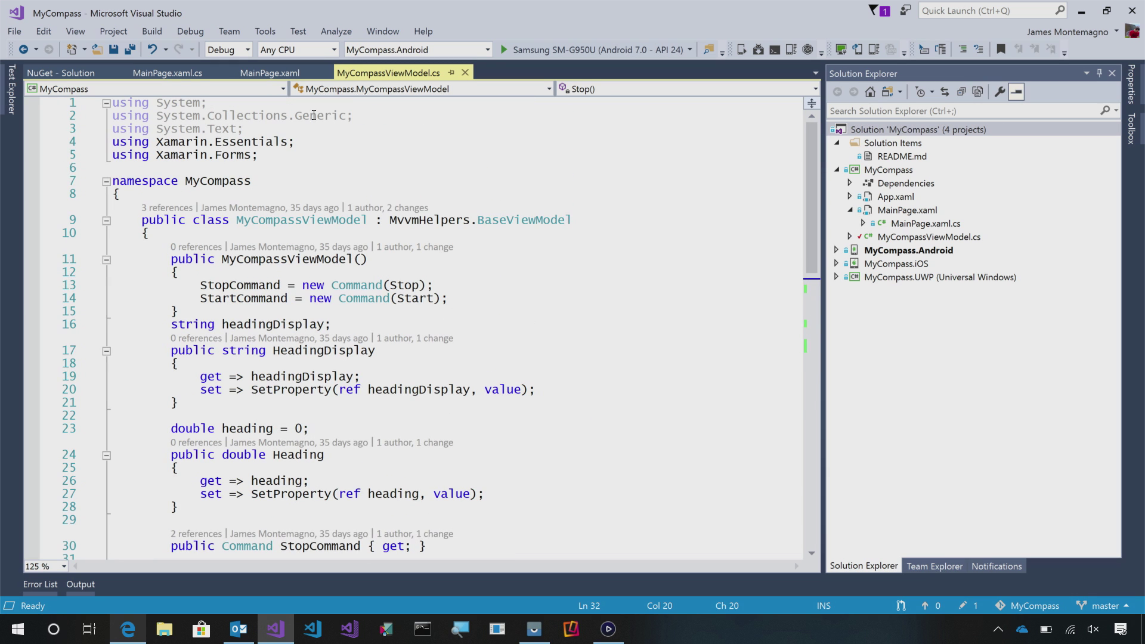
{"action": "left_click_drag", "start_coordinate": [296, 141], "coordinate": [112, 142]}
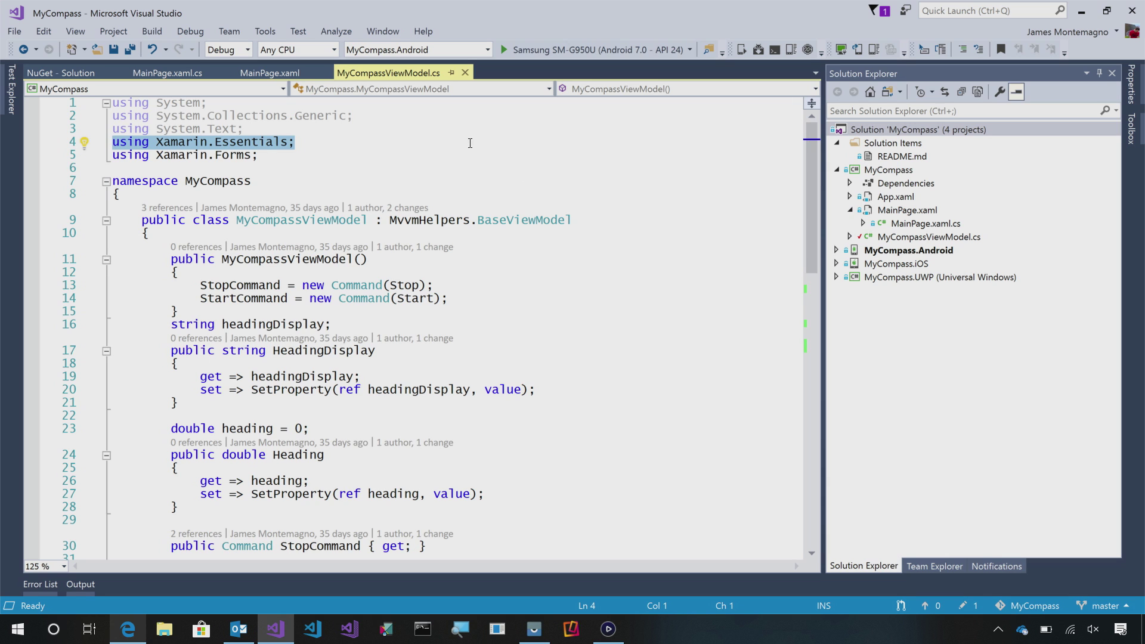
{"action": "left_click_drag", "start_coordinate": [170, 351], "coordinate": [376, 351]}
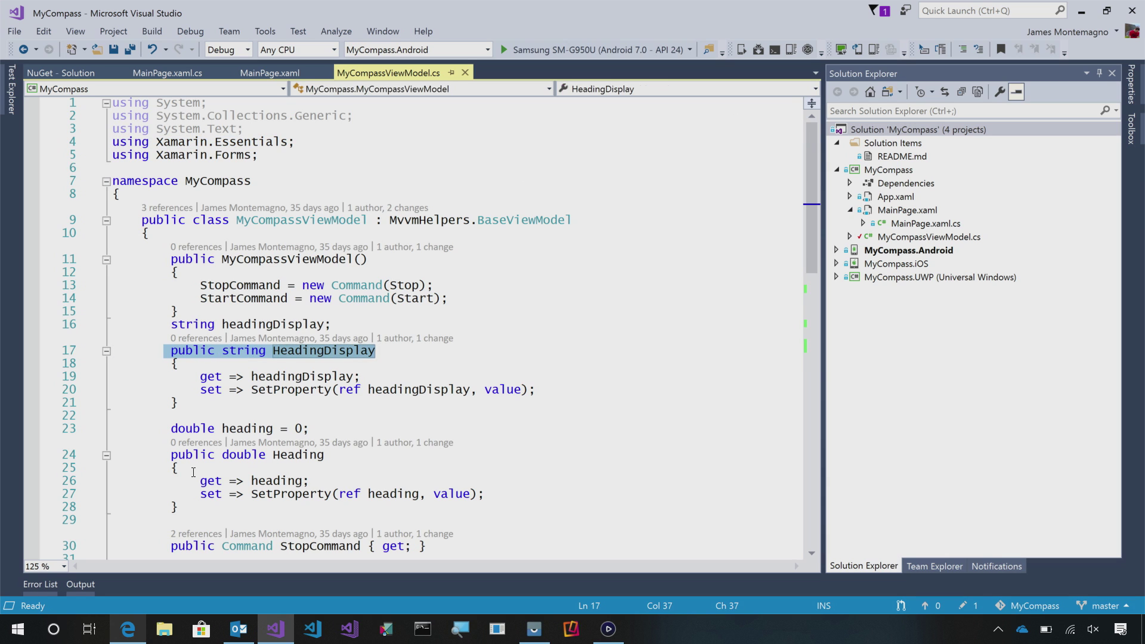
{"action": "left_click_drag", "start_coordinate": [170, 454], "coordinate": [323, 454]}
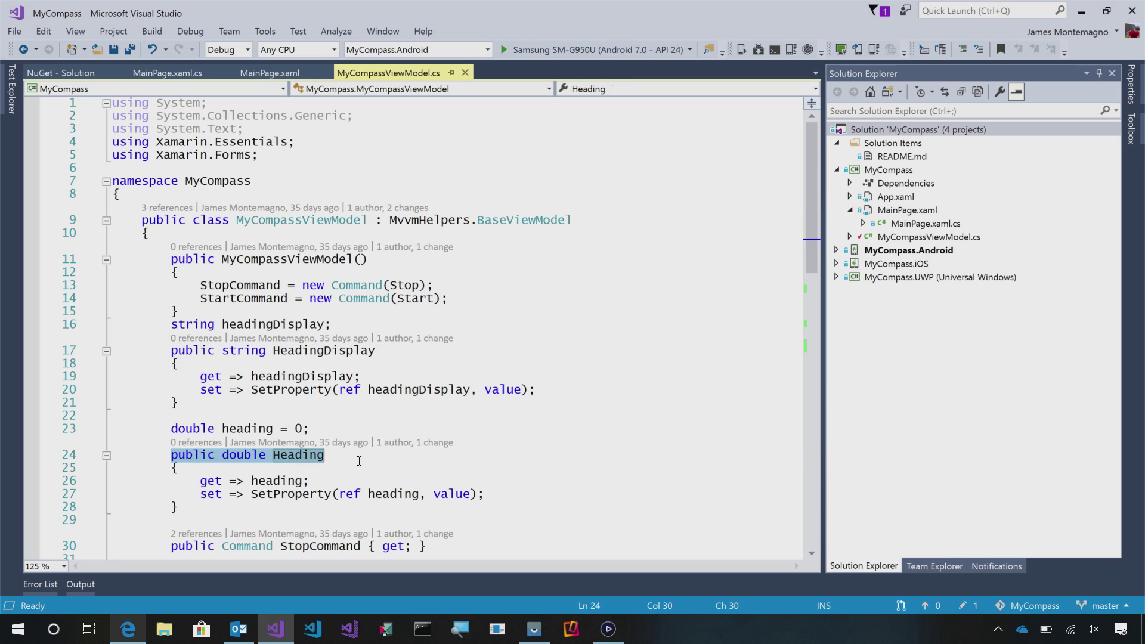
{"action": "left_click", "coordinate": [268, 72]}
{"action": "left_click", "coordinate": [402, 297]}
{"action": "left_click_drag", "start_coordinate": [192, 377], "coordinate": [435, 376]}
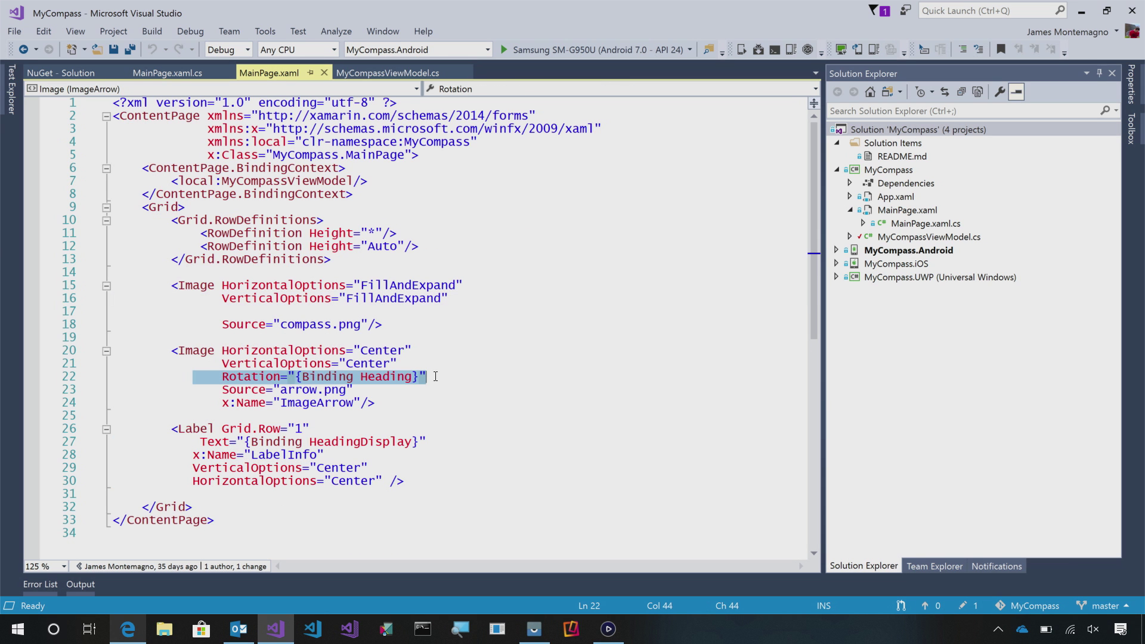
{"action": "left_click_drag", "start_coordinate": [433, 441], "coordinate": [206, 443]}
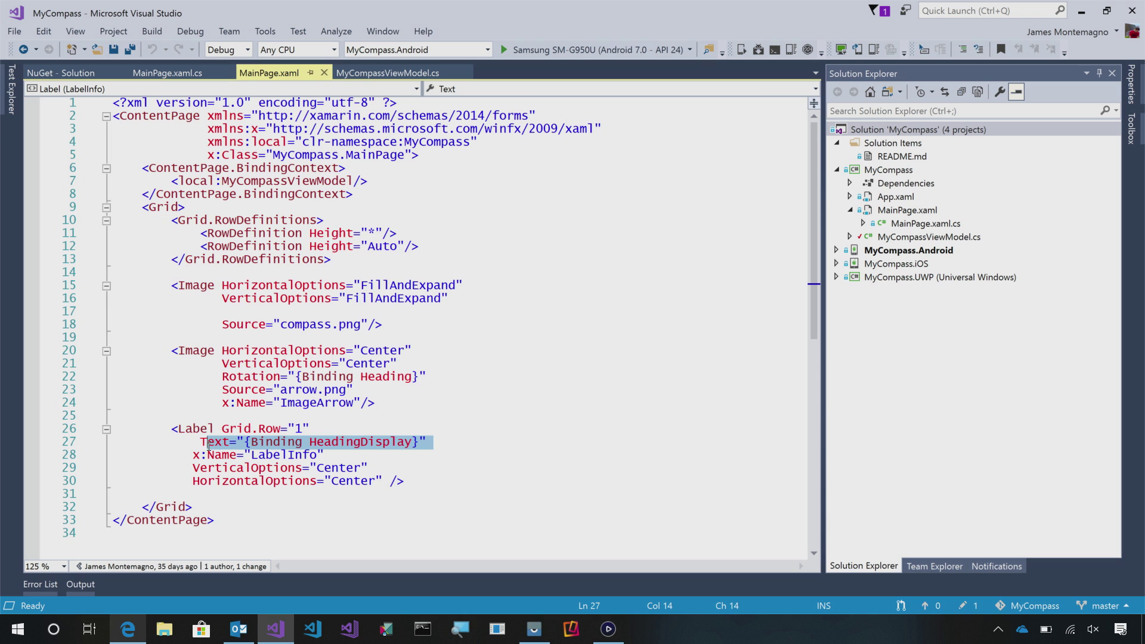
{"action": "left_click", "coordinate": [388, 73]}
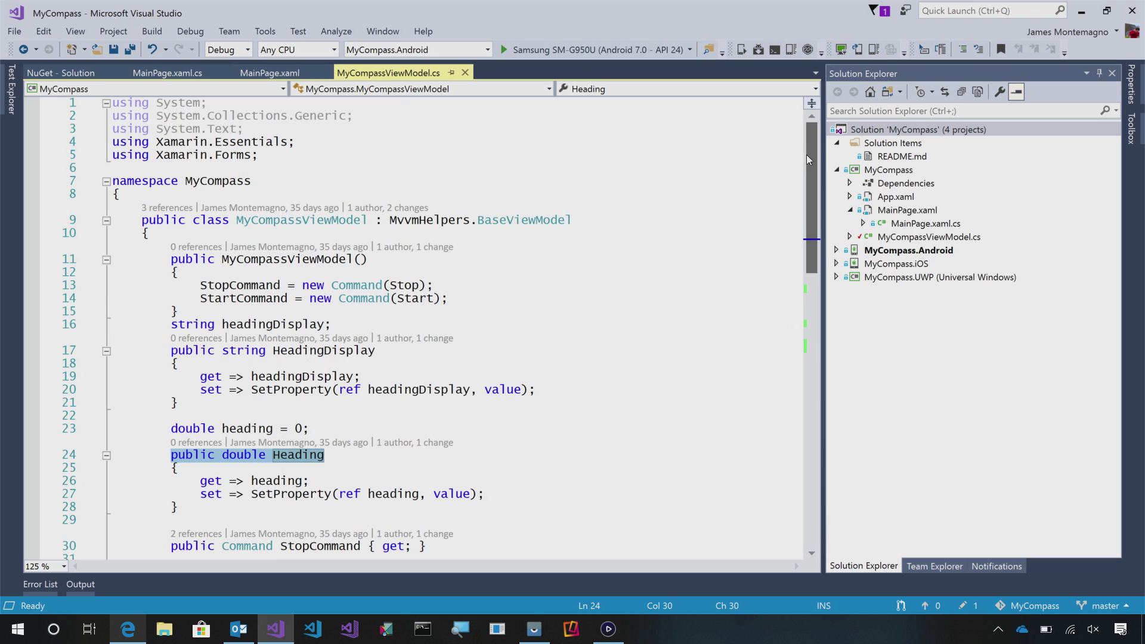
{"action": "scroll", "coordinate": [809, 179], "scroll_direction": "down", "scroll_amount": 2}
{"action": "left_click_drag", "start_coordinate": [816, 209], "coordinate": [815, 295]}
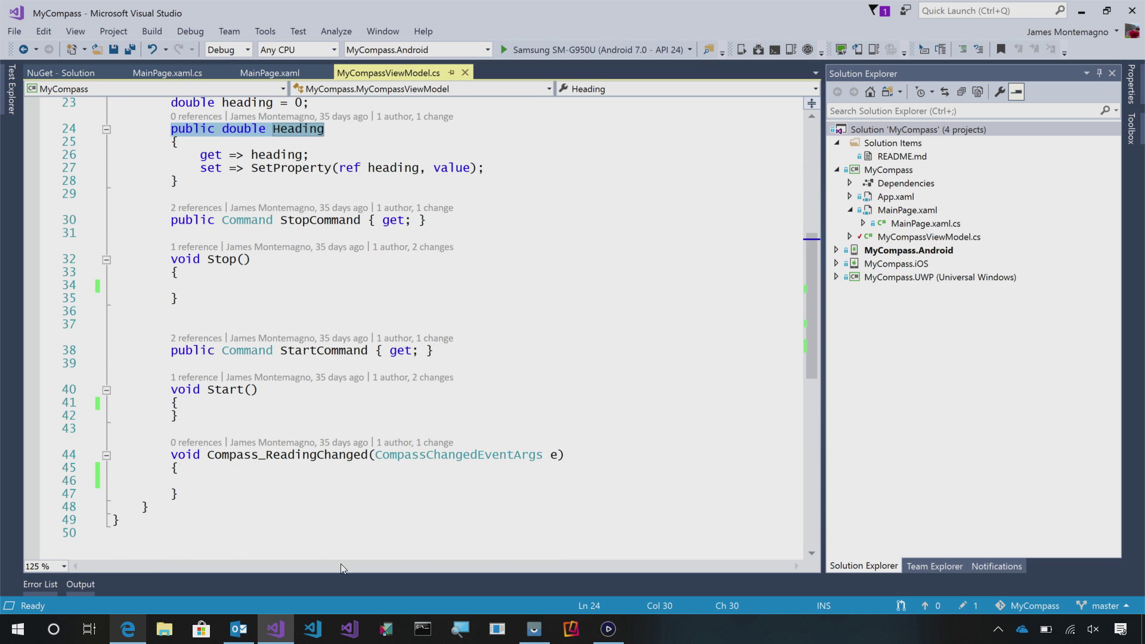
{"action": "left_click", "coordinate": [460, 629]}
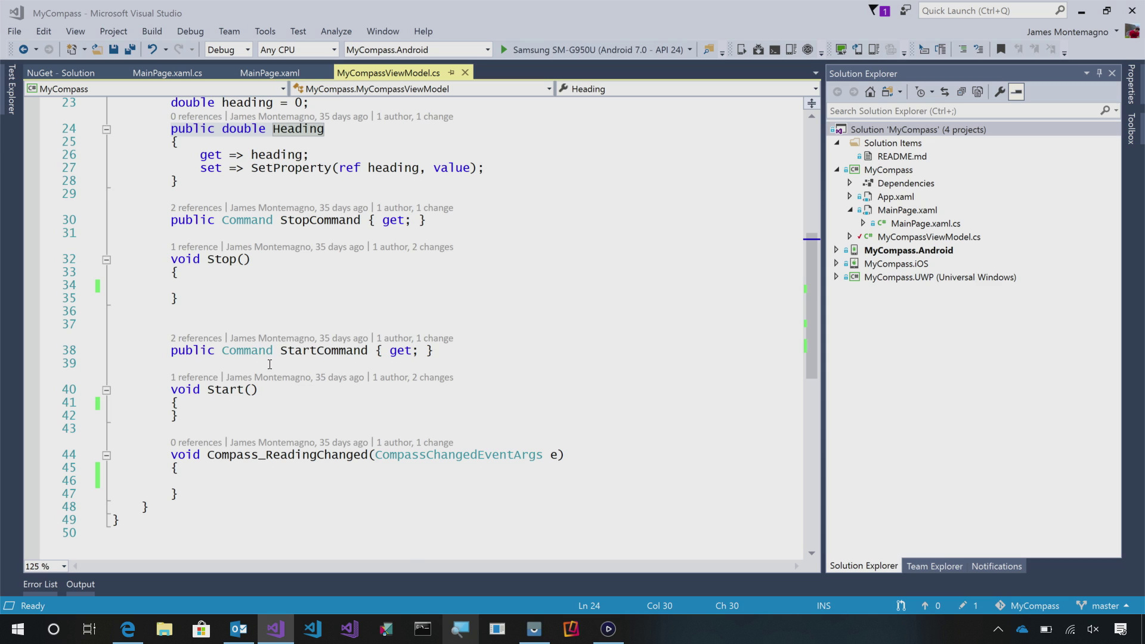
{"action": "key", "text": "super+plus"}
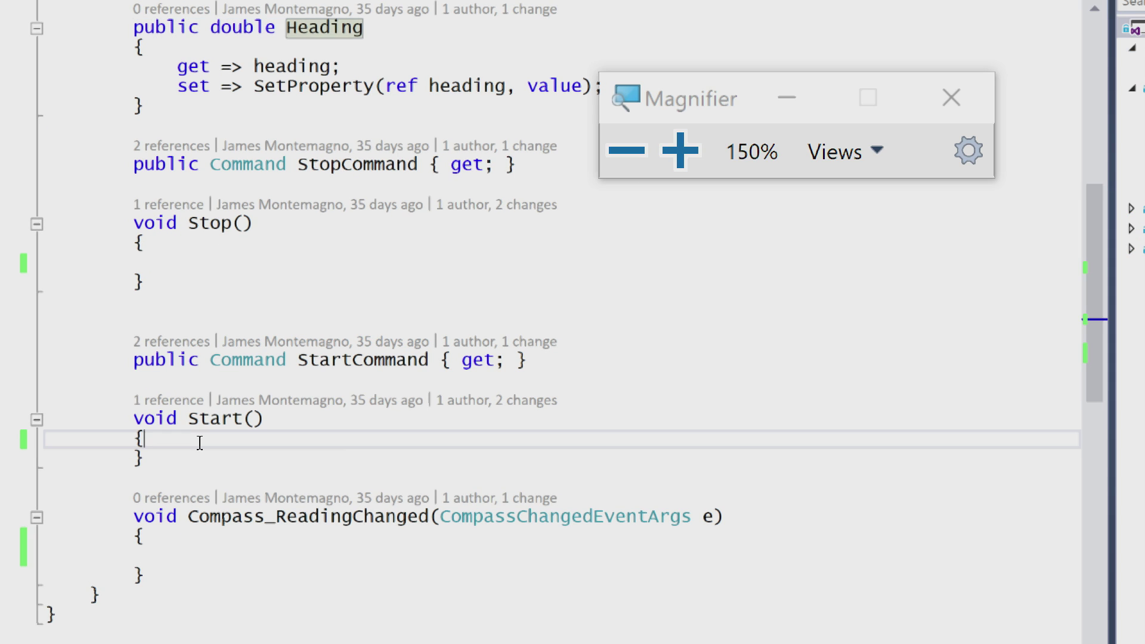
- On a new line in Start(), type Xamarin.Essentials. and browse its members for Compass
{"action": "left_click", "coordinate": [200, 444]}
{"action": "key", "text": "Return"}
{"action": "type", "text": "Xa"}
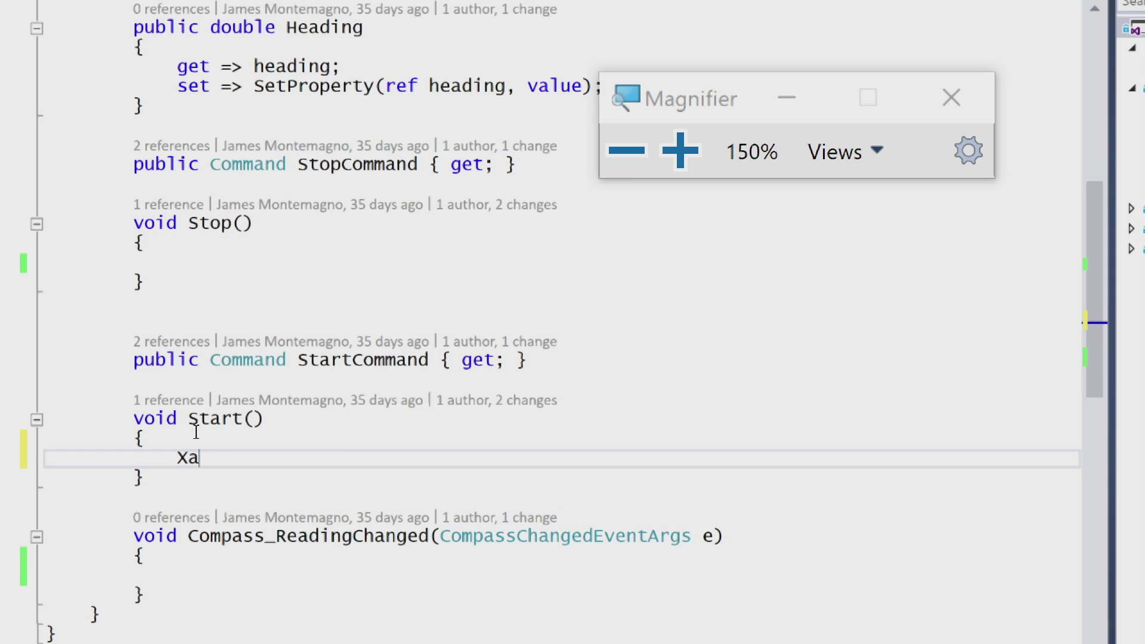
{"action": "type", "text": "marin.Ess"}
{"action": "key", "text": "Tab"}
{"action": "type", "text": "."}
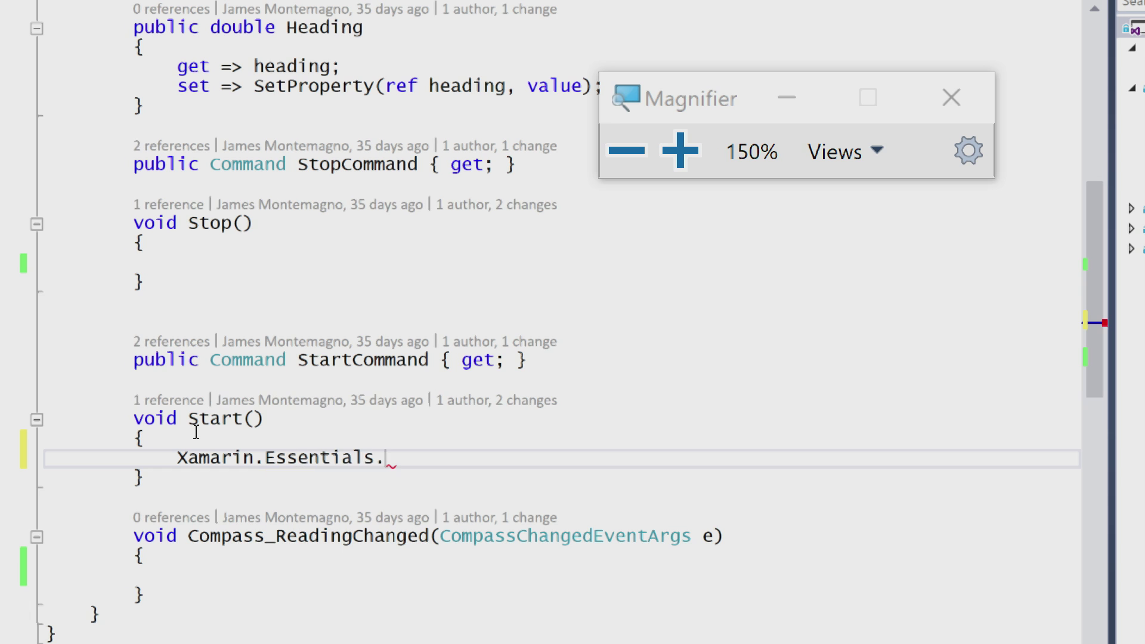
{"action": "key", "text": "Down"}
{"action": "key", "text": "Down"}
{"action": "key", "text": "Down"}
{"action": "key", "text": "Down"}
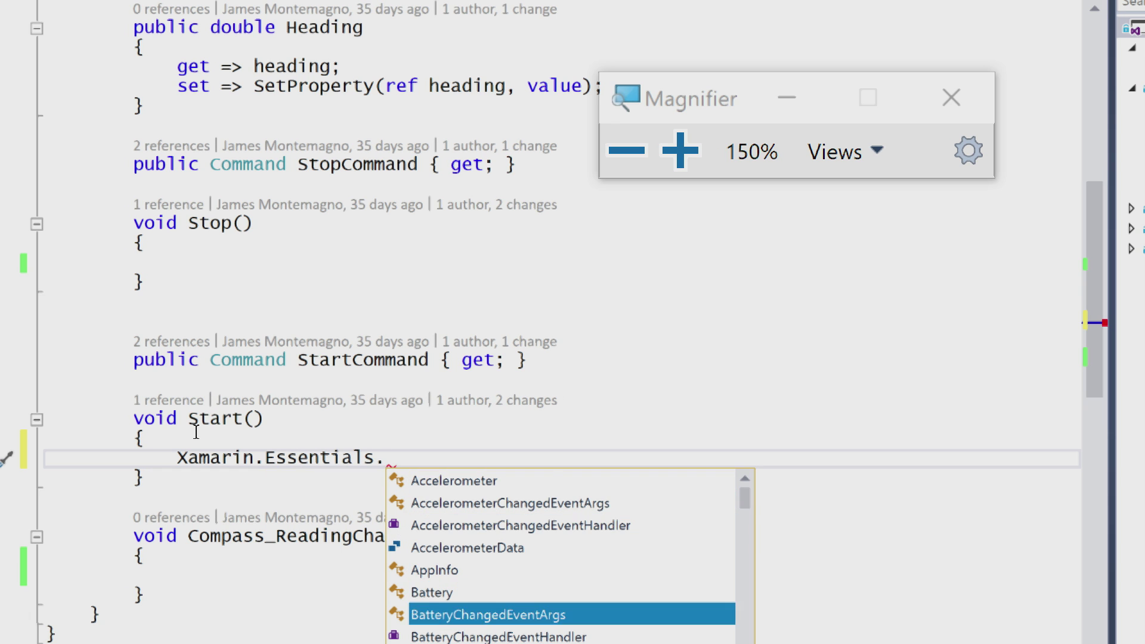
{"action": "key", "text": "Down"}
{"action": "key", "text": "Down"}
{"action": "key", "text": "Down"}
{"action": "key", "text": "Down"}
{"action": "key", "text": "Down"}
{"action": "key", "text": "Down"}
{"action": "key", "text": "Down"}
{"action": "key", "text": "Down"}
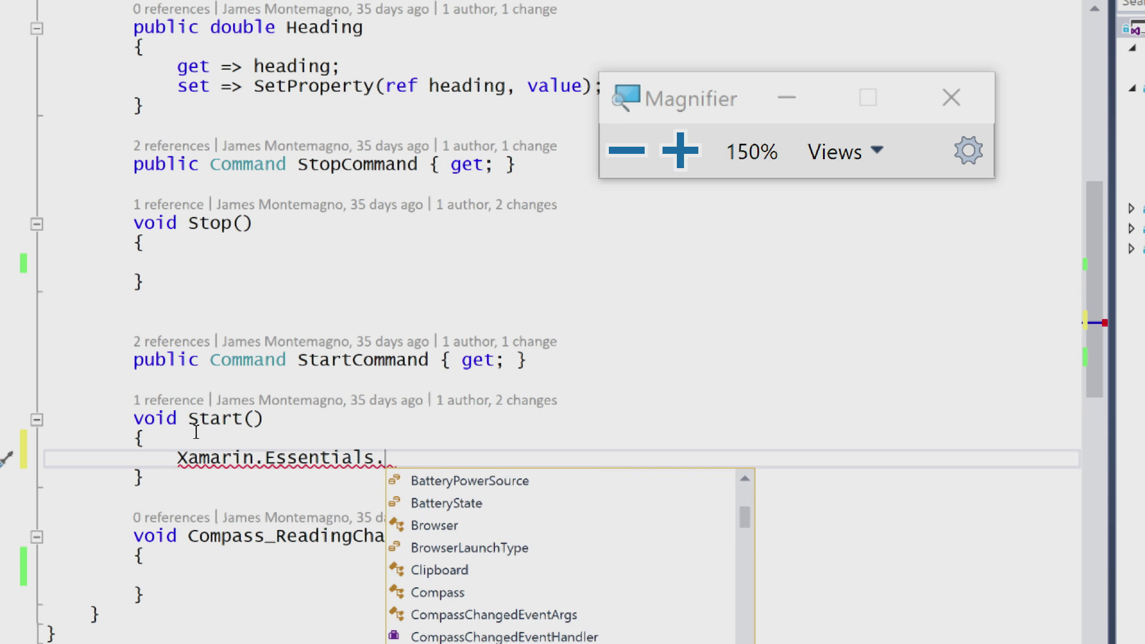
{"action": "key", "text": "Down"}
{"action": "key", "text": "Down"}
{"action": "key", "text": "Down"}
{"action": "key", "text": "Down"}
{"action": "key", "text": "Down"}
{"action": "key", "text": "Down"}
{"action": "key", "text": "Down"}
{"action": "key", "text": "Down"}
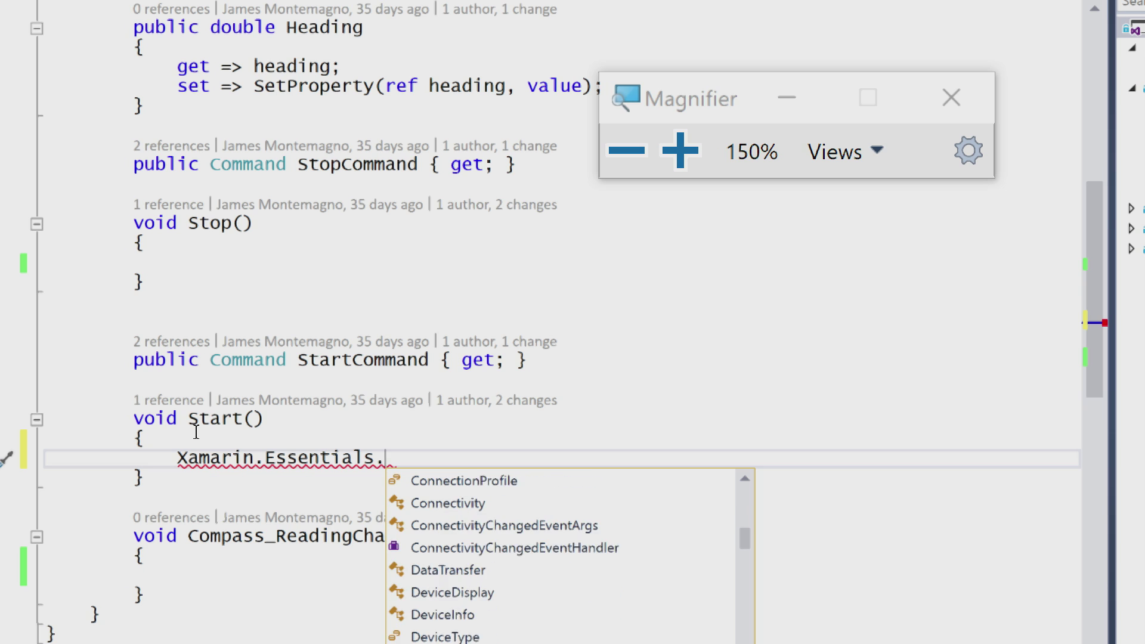
{"action": "key", "text": "Down"}
{"action": "key", "text": "Down"}
{"action": "key", "text": "Down"}
{"action": "key", "text": "Down"}
{"action": "key", "text": "Down"}
{"action": "key", "text": "Down"}
{"action": "key", "text": "Down"}
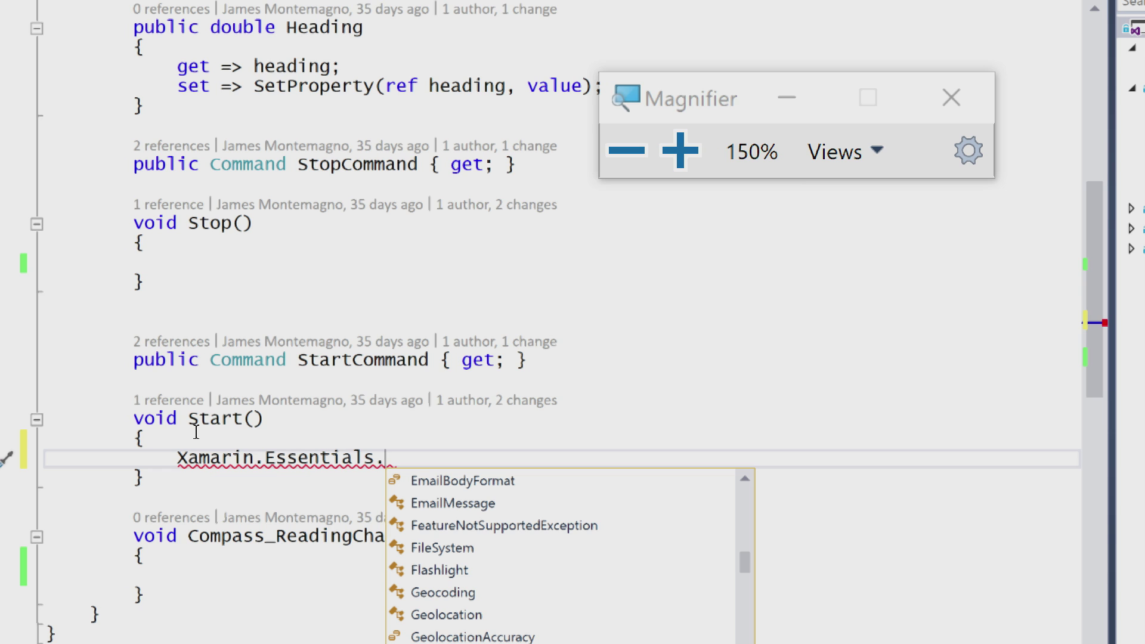
{"action": "scroll", "coordinate": [569, 555], "scroll_direction": "down", "scroll_amount": 3}
{"action": "scroll", "coordinate": [569, 554], "scroll_direction": "down", "scroll_amount": 3}
{"action": "scroll", "coordinate": [568, 554], "scroll_direction": "down", "scroll_amount": 3}
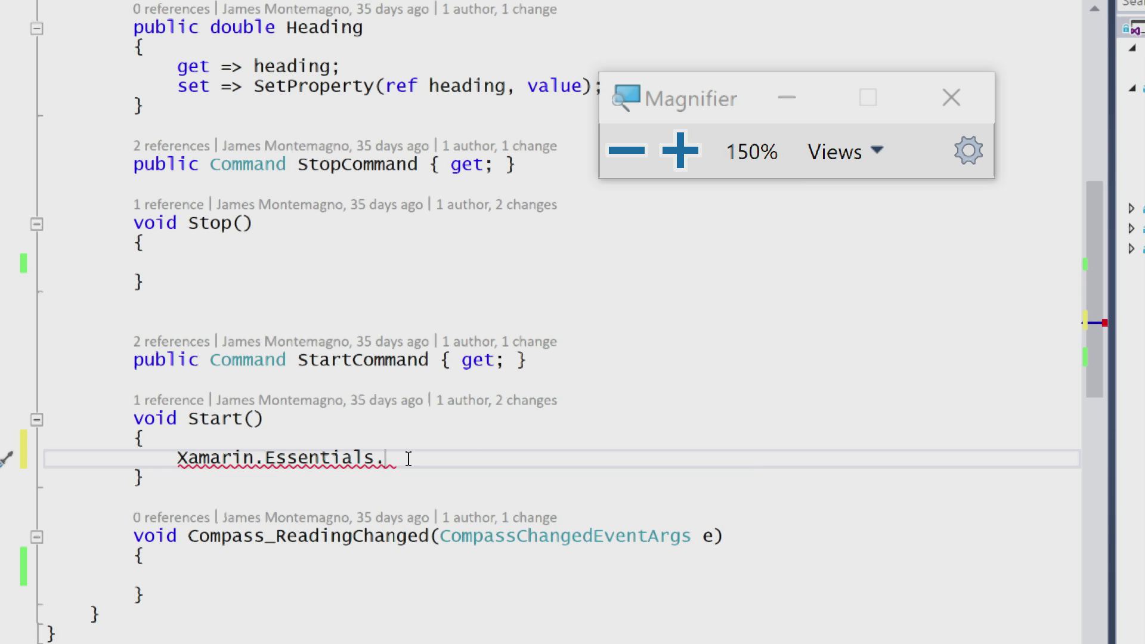
{"action": "left_click_drag", "start_coordinate": [393, 458], "coordinate": [183, 457]}
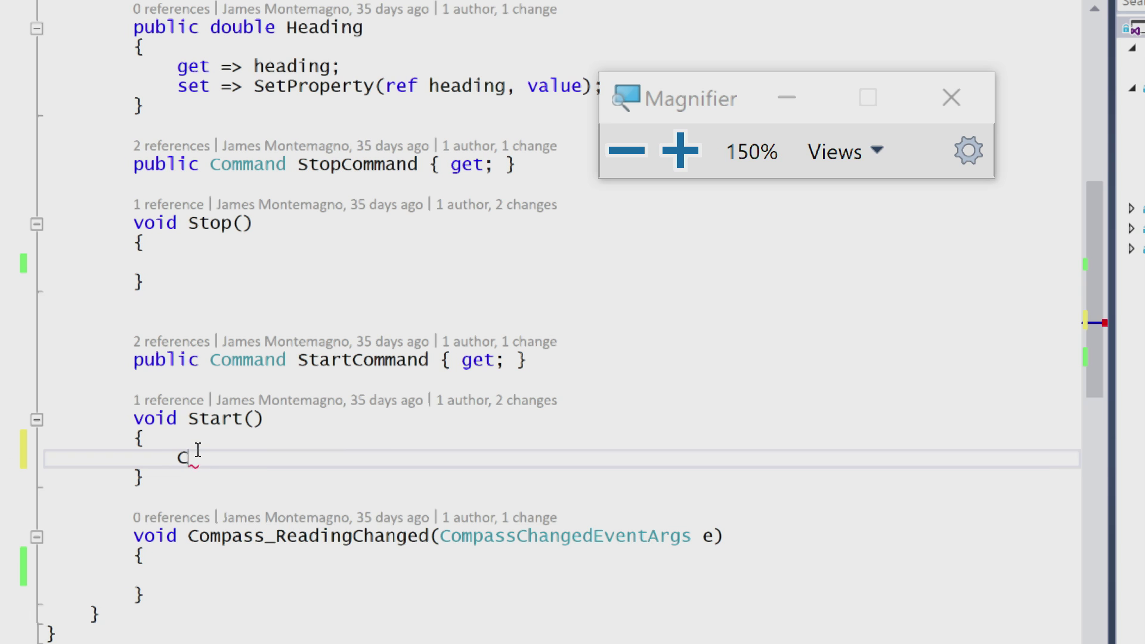
{"action": "type", "text": "Compass."}
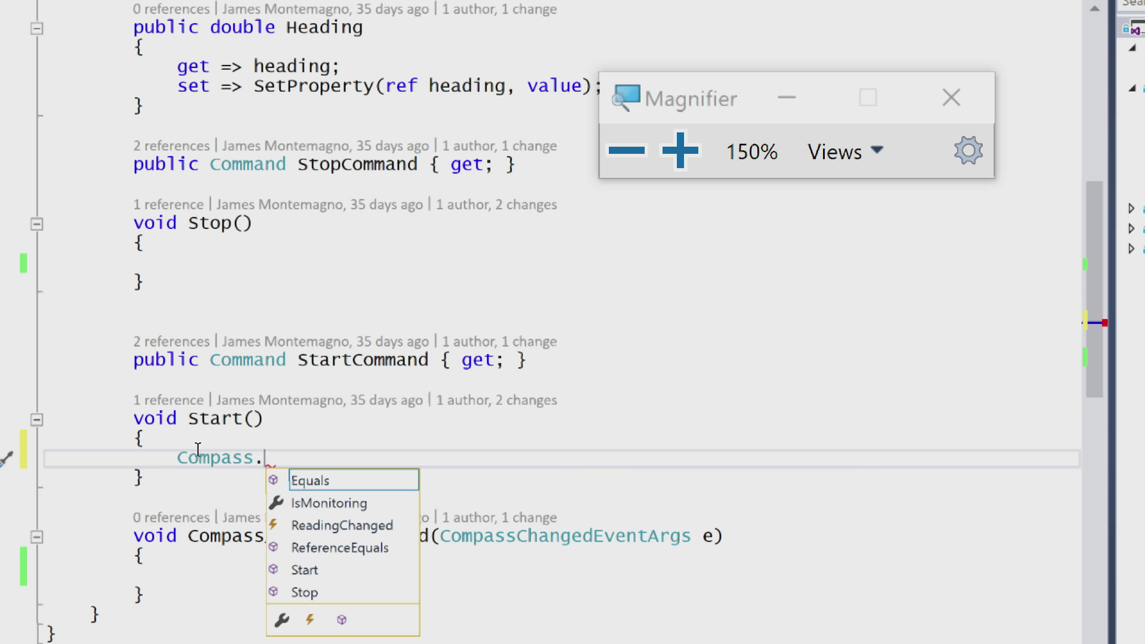
- Subscribe the existing Compass_ReadingChanged handler to Compass.ReadingChanged in Start()
{"action": "key", "text": "Down"}
{"action": "key", "text": "Down"}
{"action": "key", "text": "Down"}
{"action": "key", "text": "Tab"}
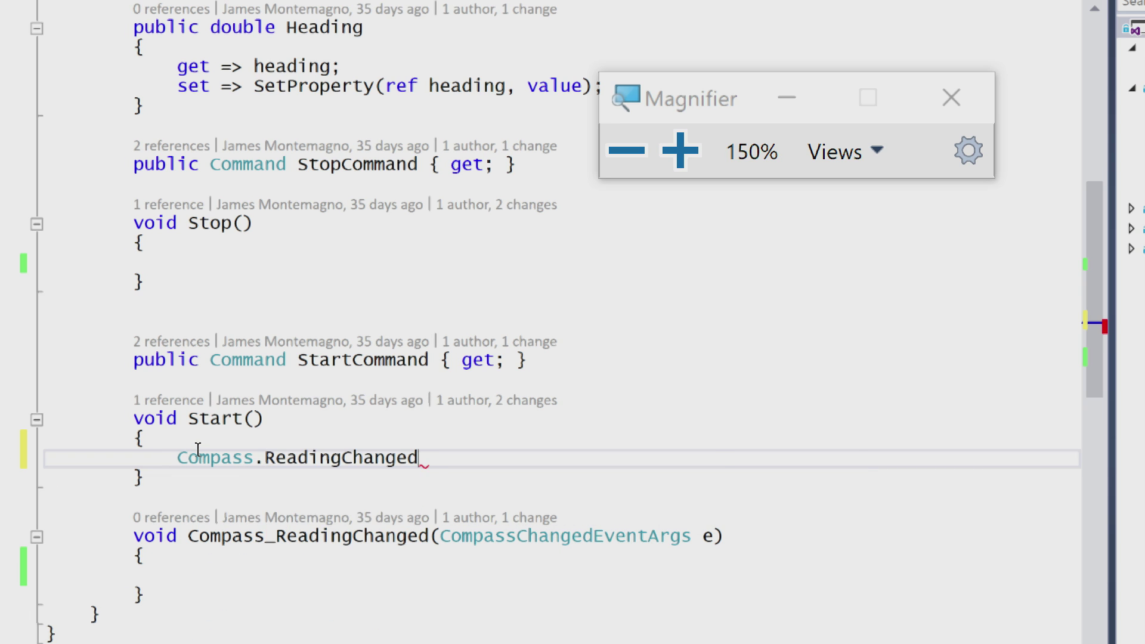
{"action": "type", "text": " +="}
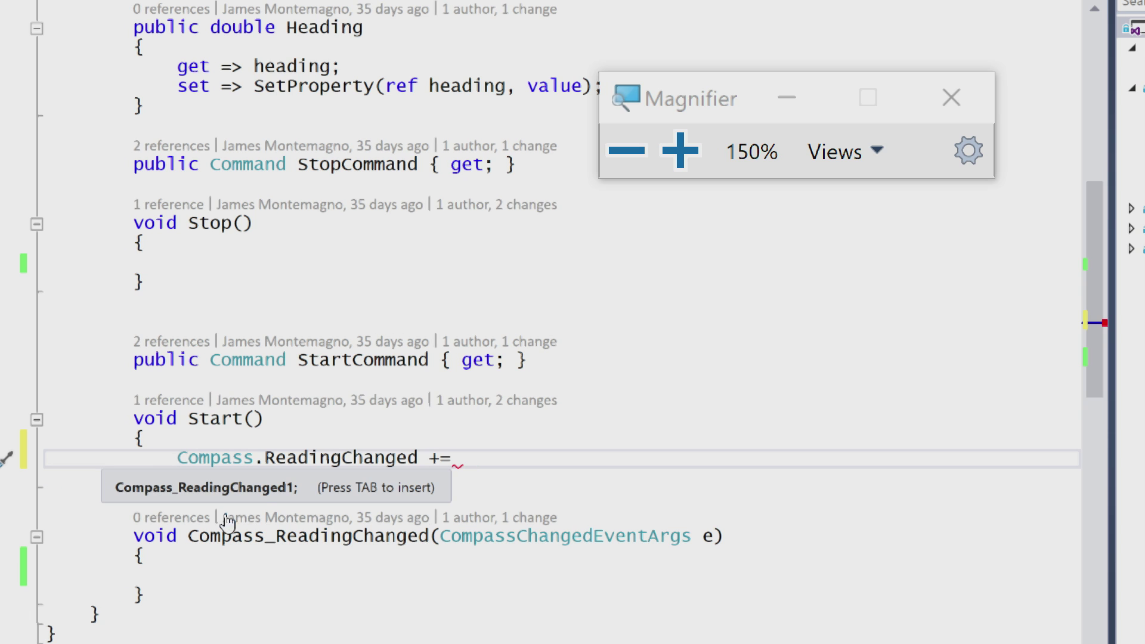
{"action": "double_click", "coordinate": [229, 536]}
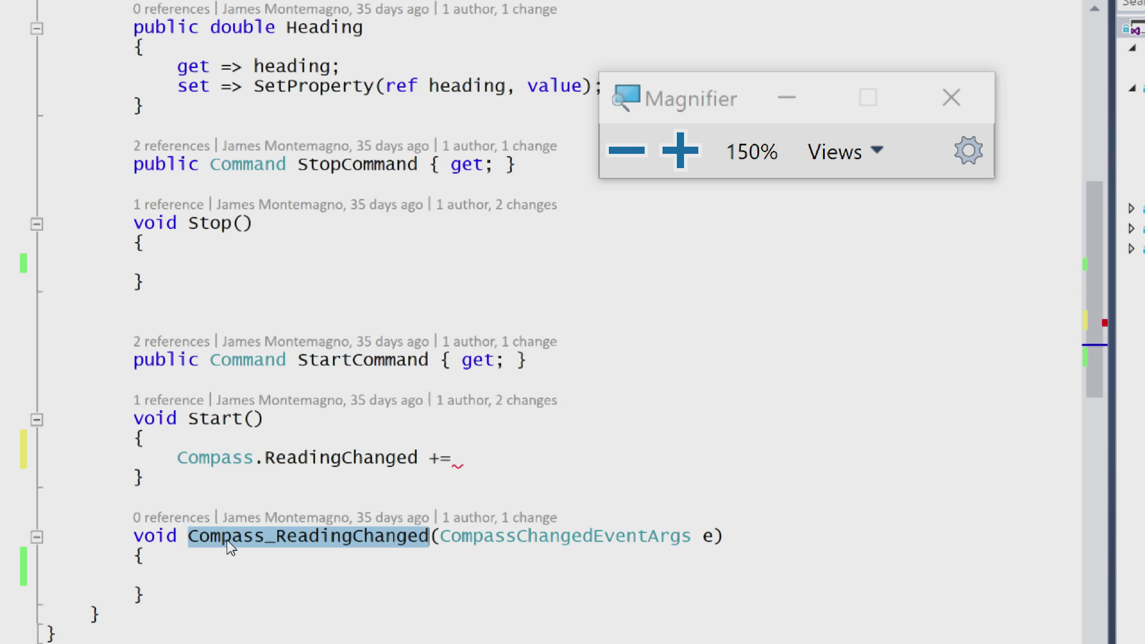
{"action": "key", "text": "ctrl+c"}
{"action": "left_click", "coordinate": [502, 465]}
{"action": "key", "text": "ctrl+v"}
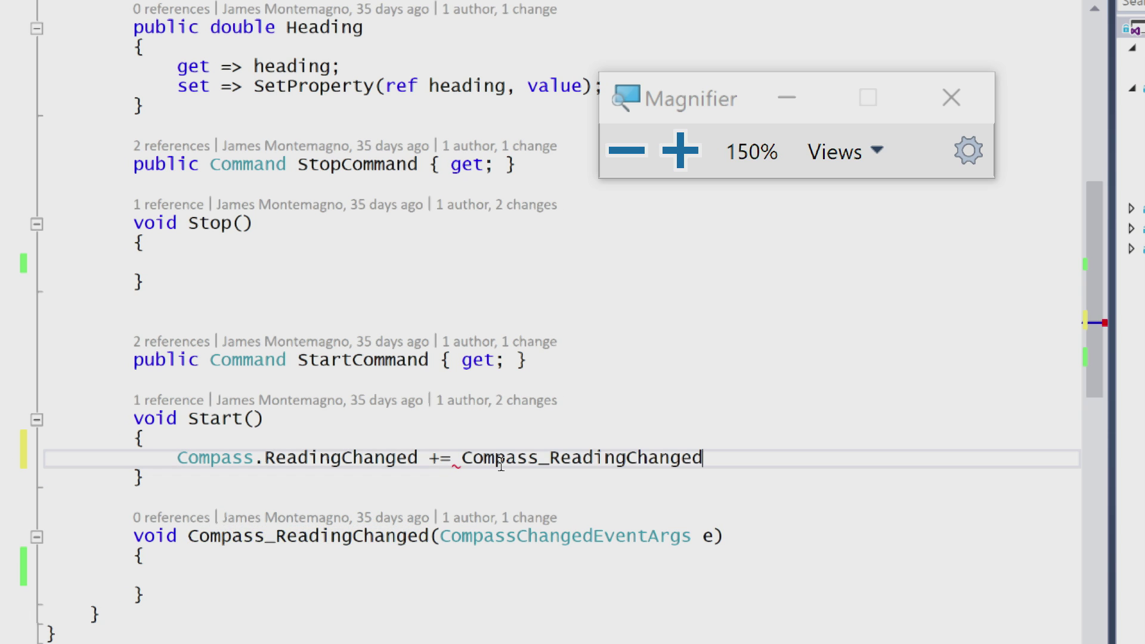
{"action": "type", "text": ";"}
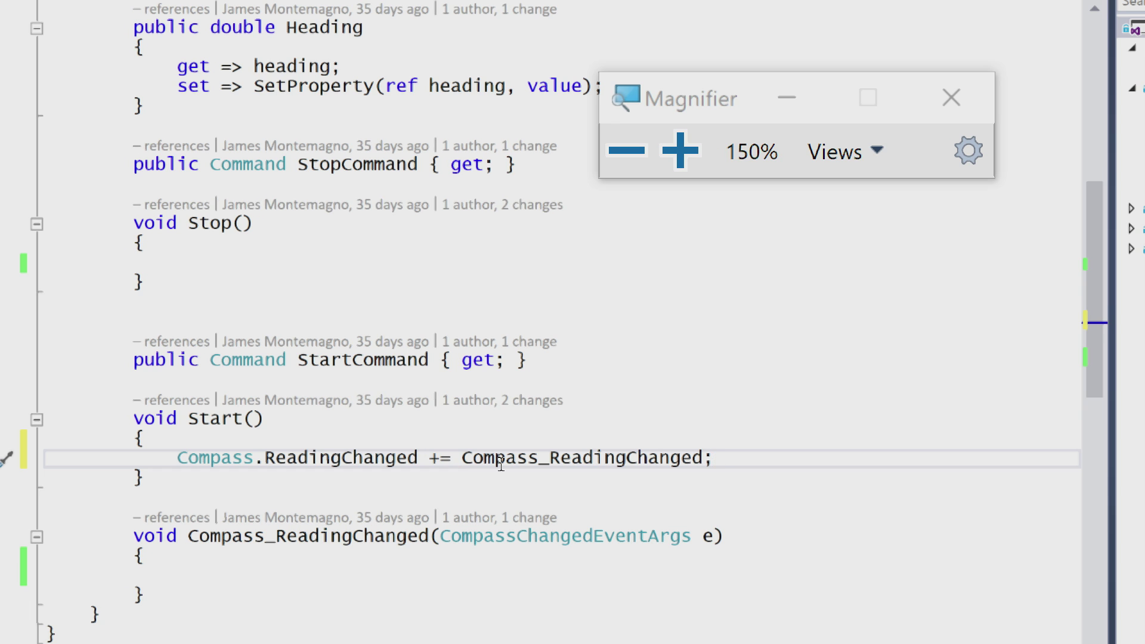
- Add Compass.Start(SensorSpeed.Ui); below the ReadingChanged subscription
{"action": "key", "text": "Return"}
{"action": "type", "text": "Co"}
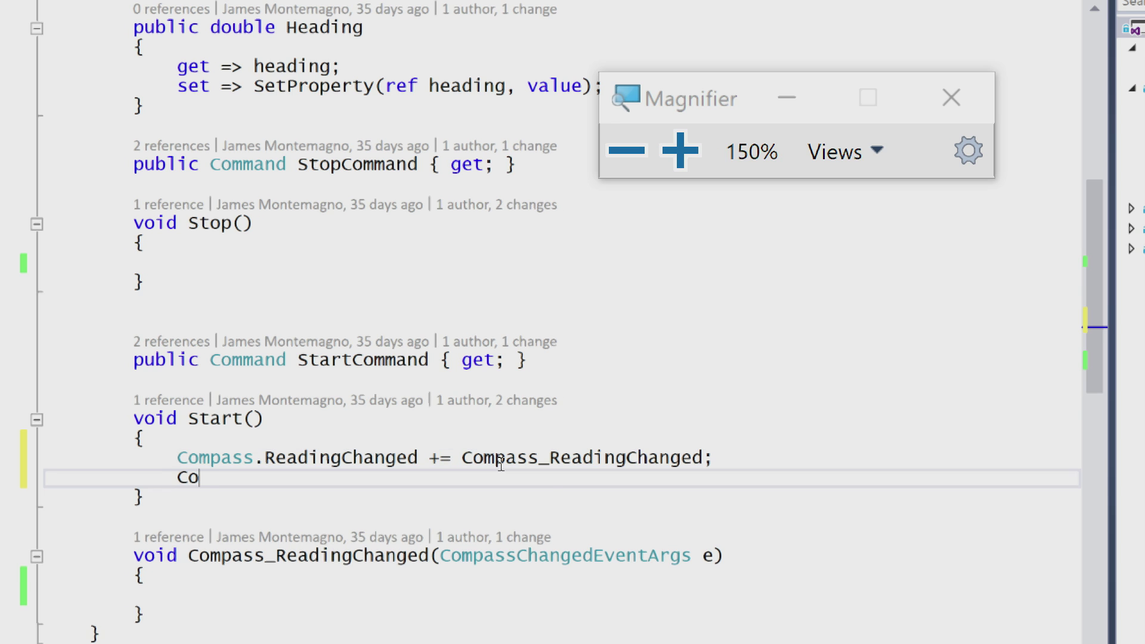
{"action": "type", "text": "mpass."}
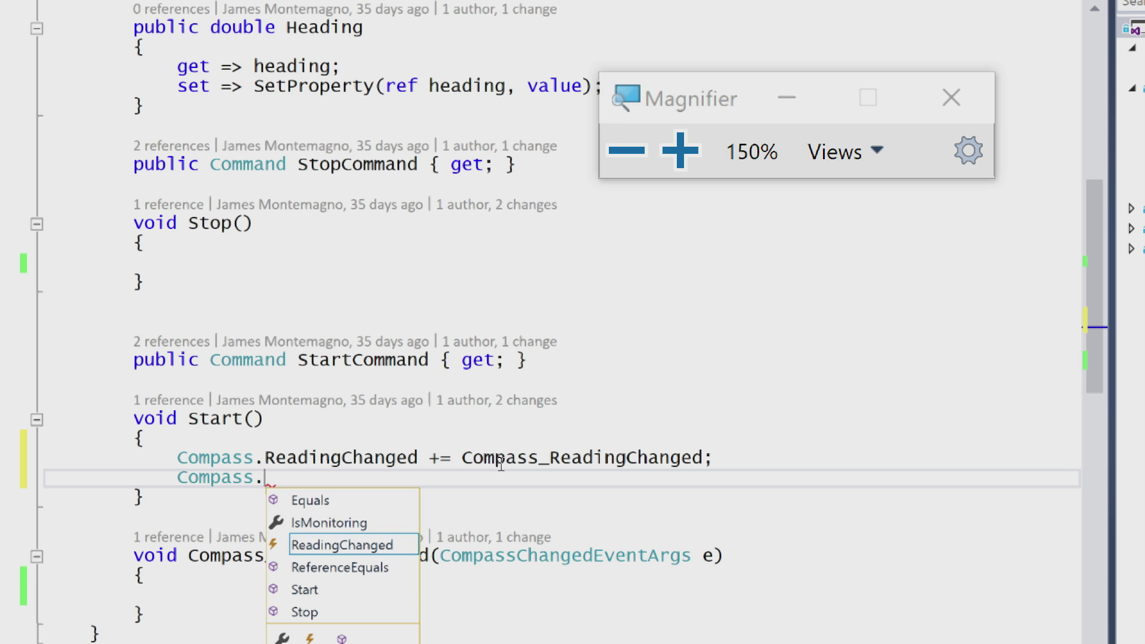
{"action": "key", "text": "Down"}
{"action": "key", "text": "Down"}
{"action": "key", "text": "Tab"}
{"action": "type", "text": "("}
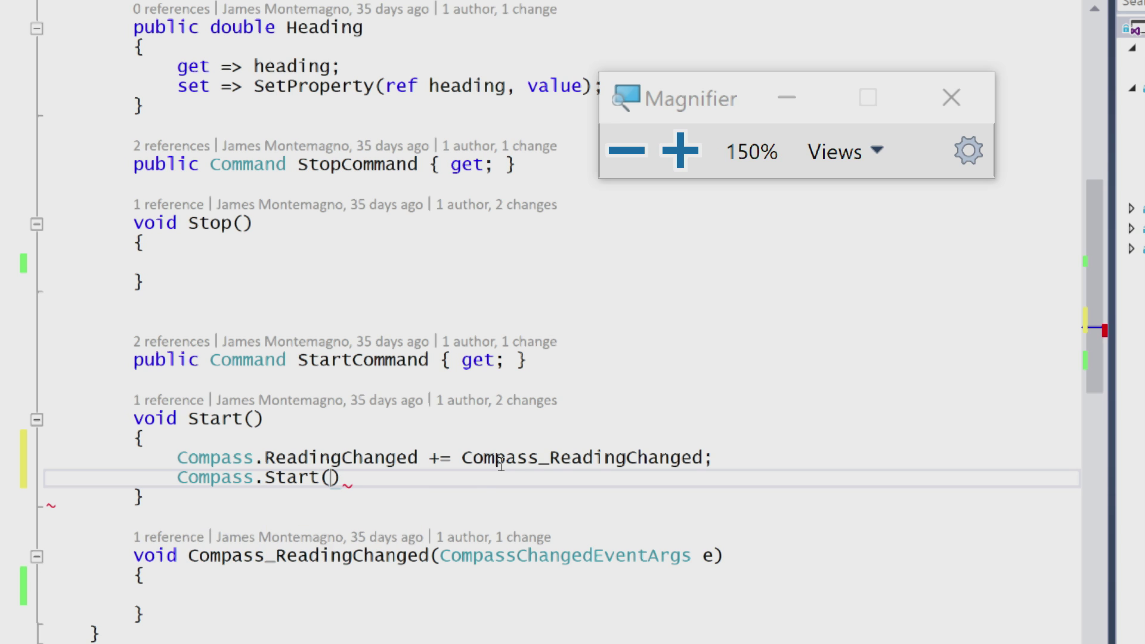
{"action": "key", "text": "Tab"}
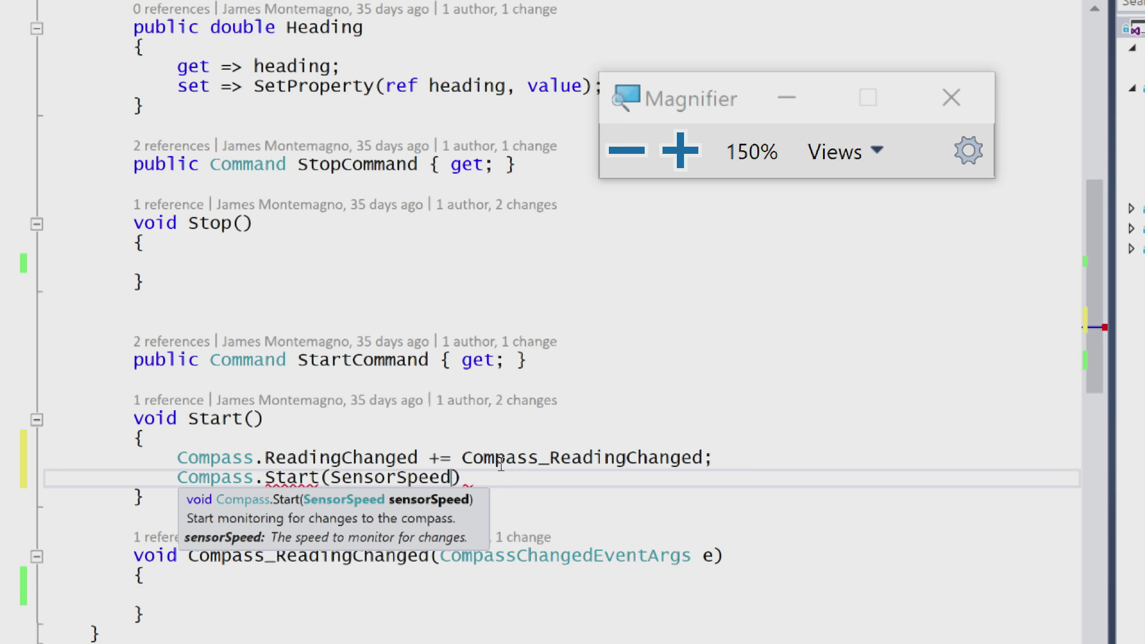
{"action": "type", "text": "."}
{"action": "key", "text": "Tab"}
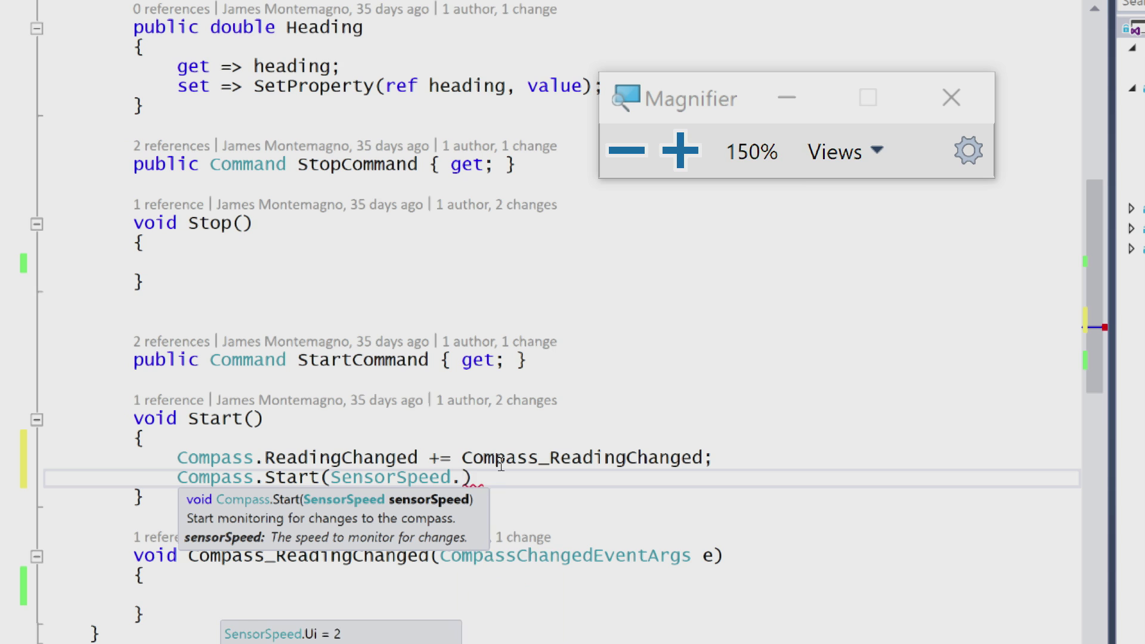
{"action": "key", "text": "End"}
{"action": "type", "text": ";"}
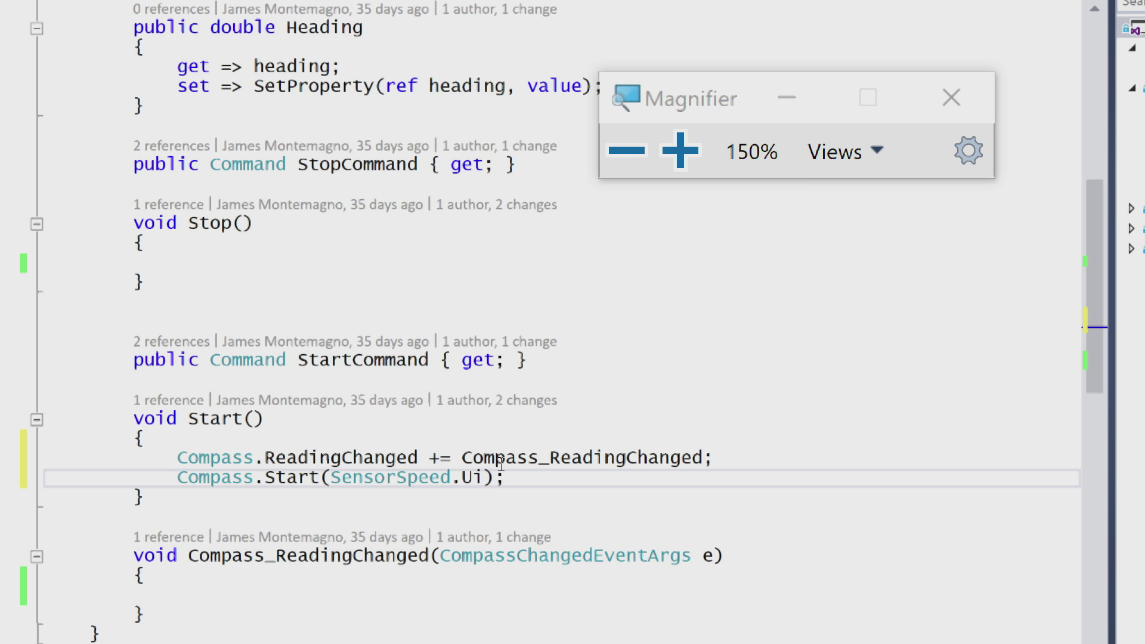
{"action": "left_click", "coordinate": [382, 269]}
{"action": "type", "text": "Compass."}
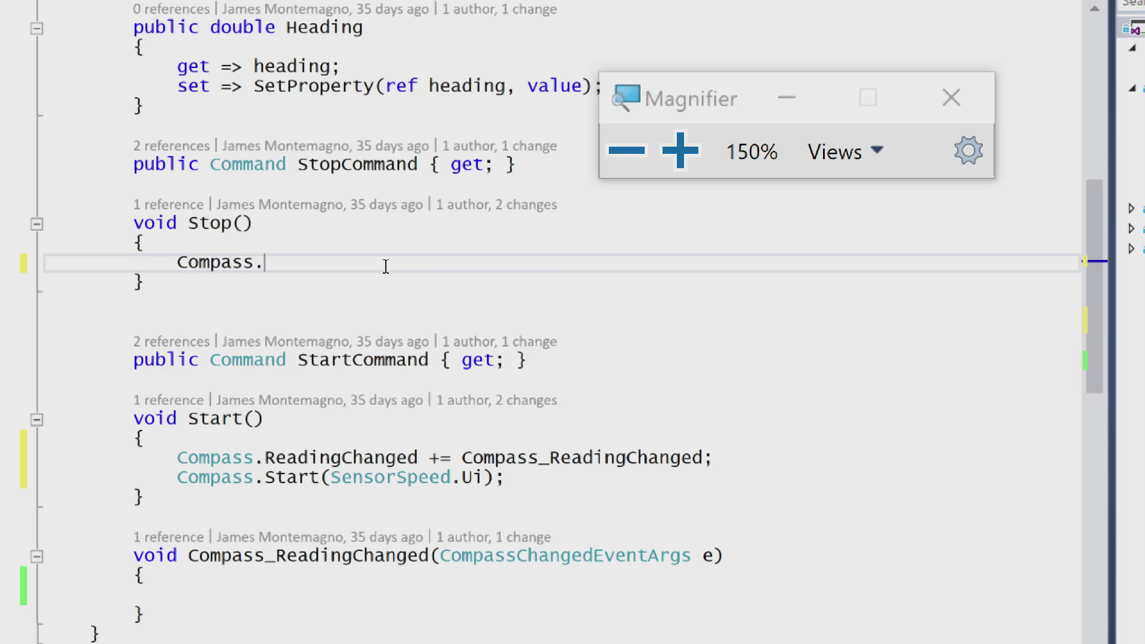
{"action": "type", "text": "stop"}
- In Stop(), call Compass.Stop(), unsubscribe Compass_ReadingChanged, and save the file
{"action": "key", "text": "Tab"}
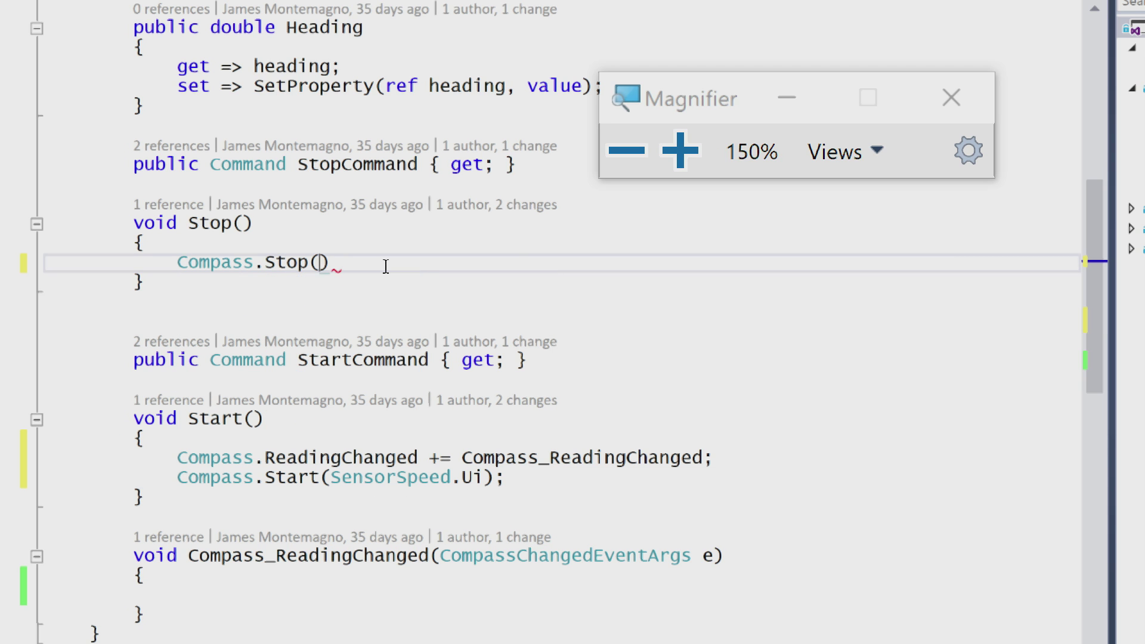
{"action": "type", "text": "();"}
{"action": "left_click_drag", "start_coordinate": [731, 457], "coordinate": [734, 442]}
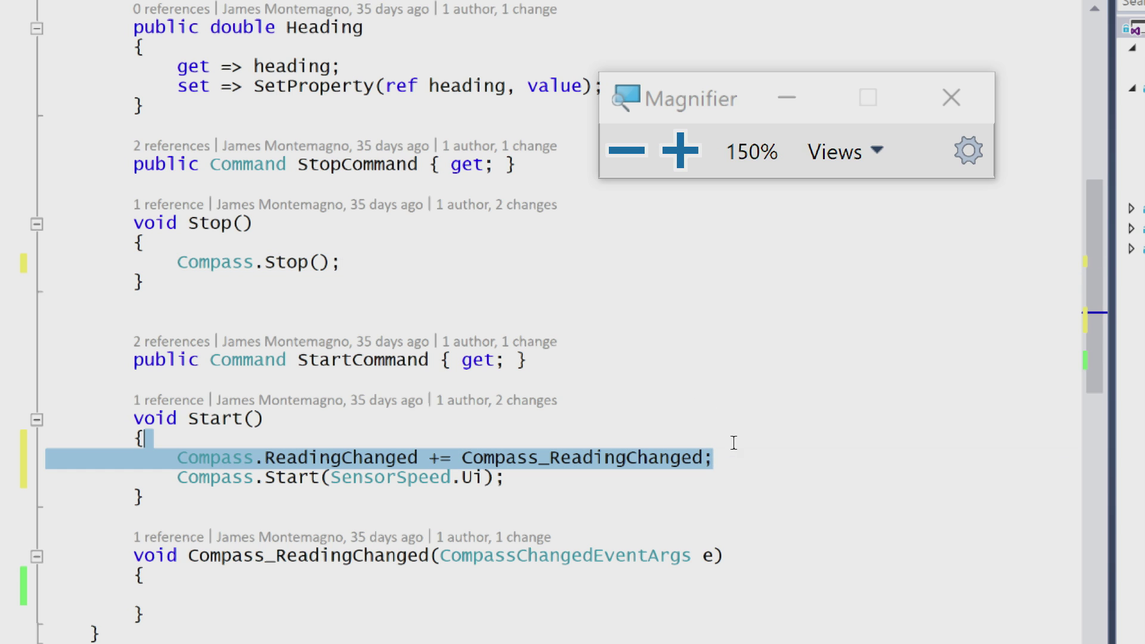
{"action": "left_click", "coordinate": [386, 271]}
{"action": "key", "text": "Return"}
{"action": "key", "text": "ctrl+v"}
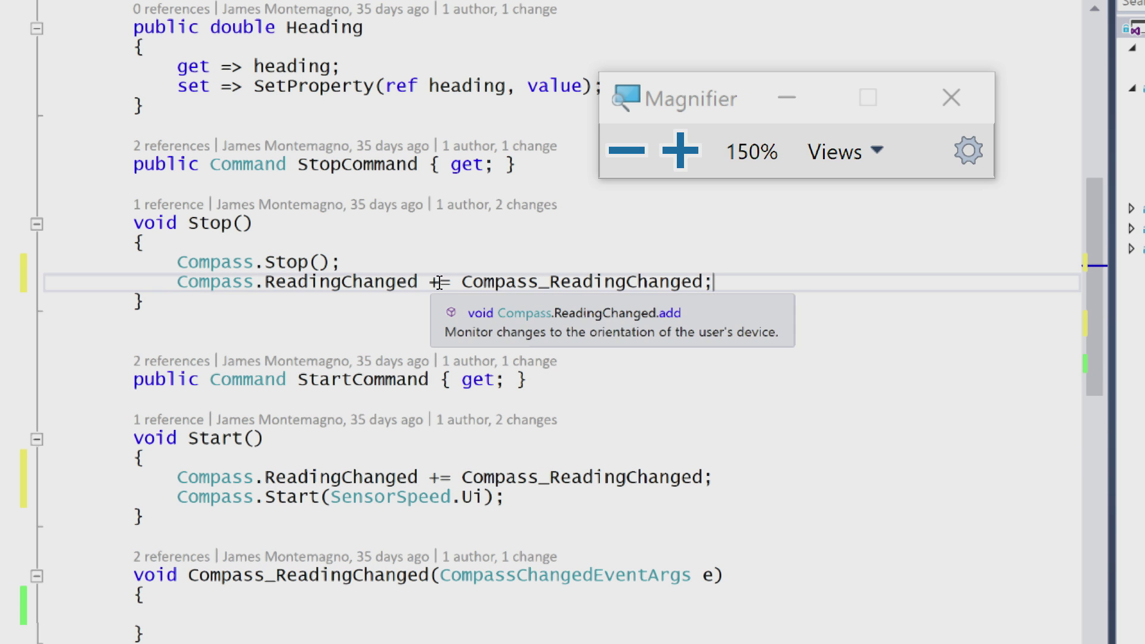
{"action": "key", "text": "ctrl+s"}
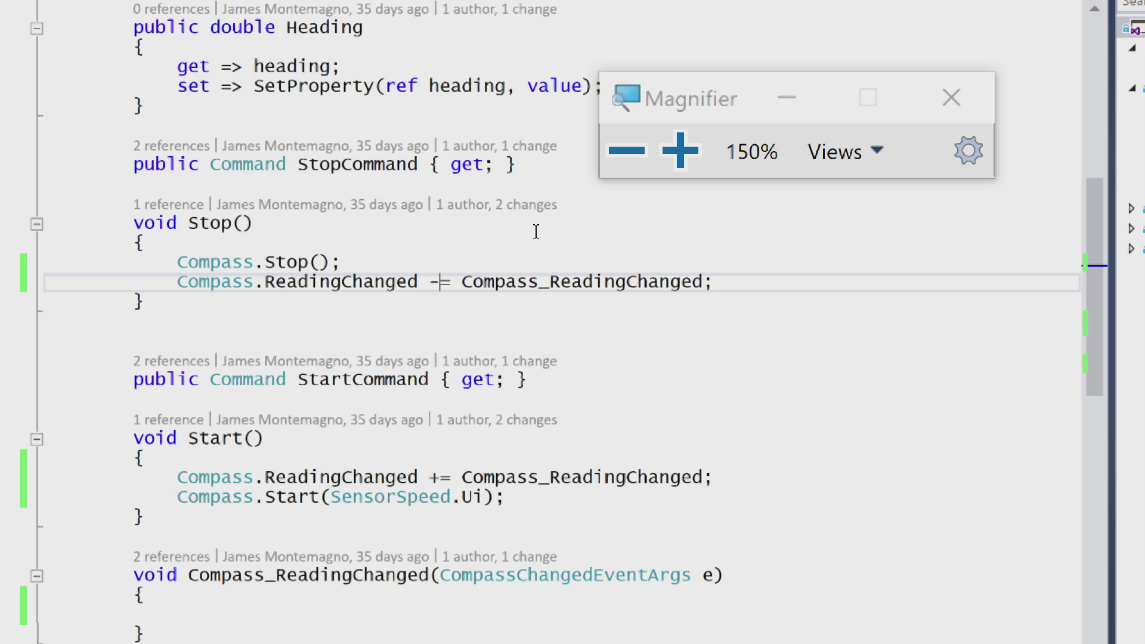
{"action": "scroll", "coordinate": [560, 232], "scroll_direction": "down", "scroll_amount": 4}
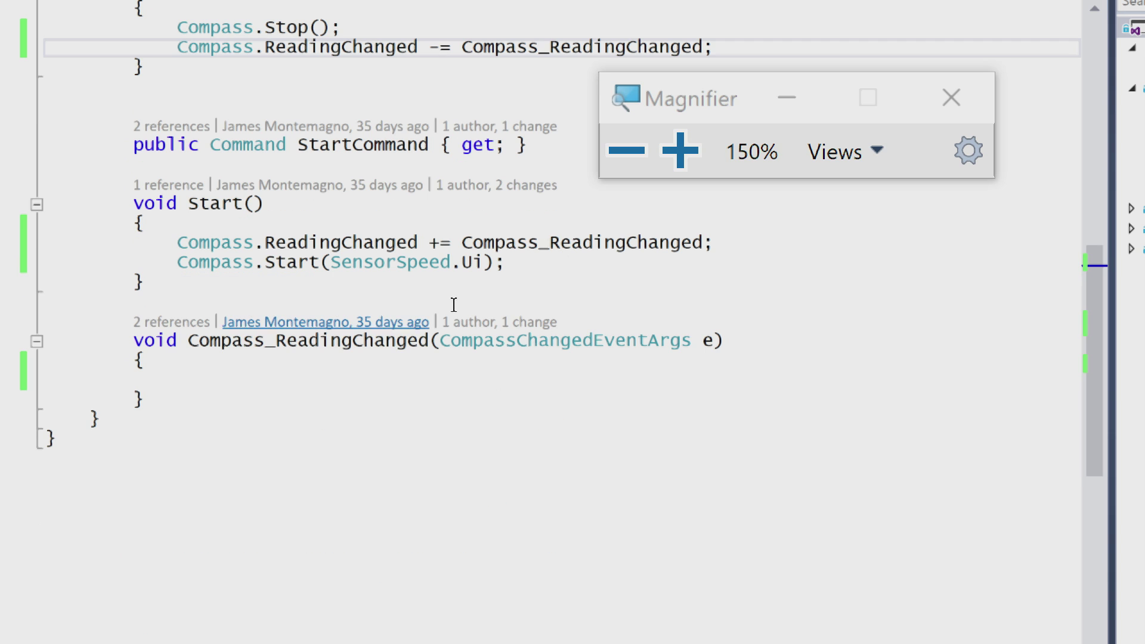
{"action": "left_click", "coordinate": [319, 217]}
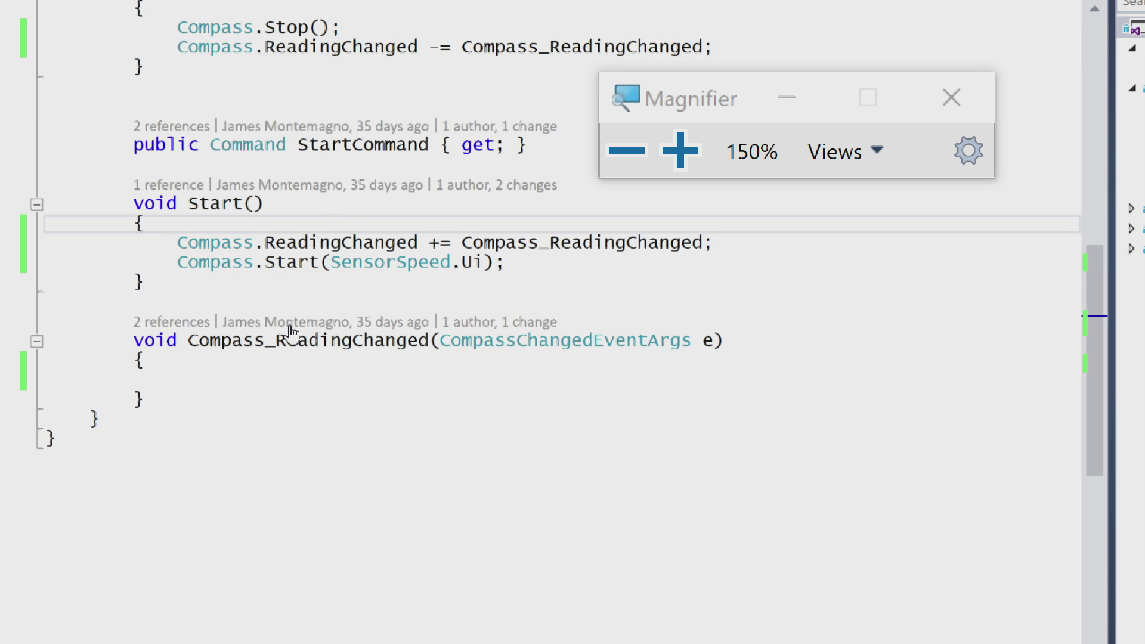
- Set Heading = e.Reading.HeadingMagneticNorth inside the Compass_ReadingChanged handler
{"action": "left_click", "coordinate": [275, 363]}
{"action": "key", "text": "Return"}
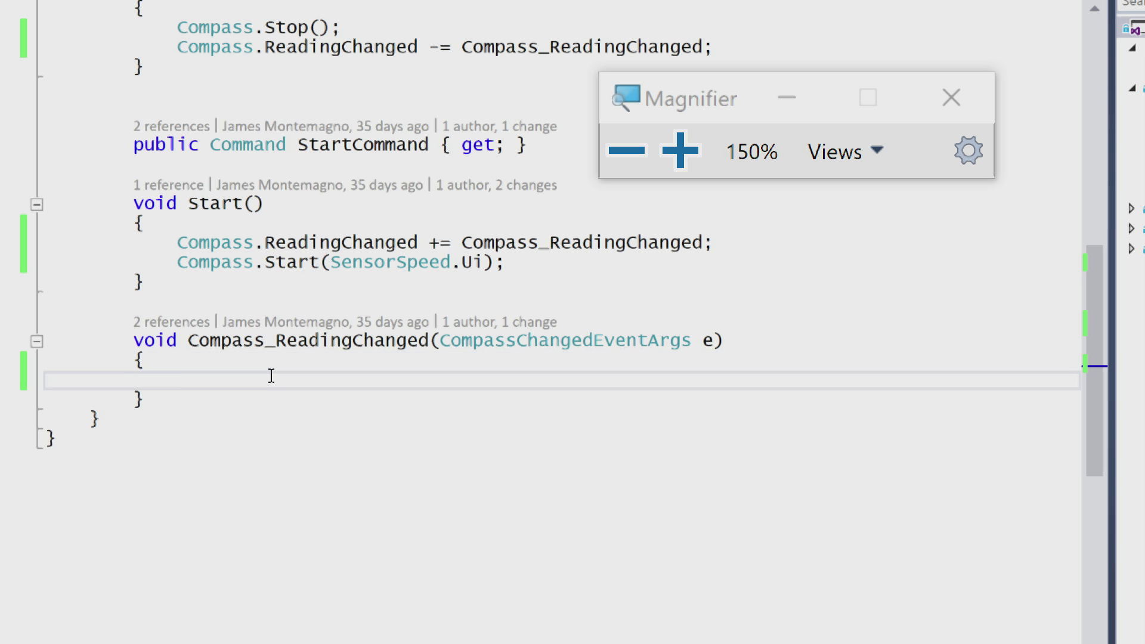
{"action": "type", "text": "He"}
{"action": "type", "text": "ading = e"}
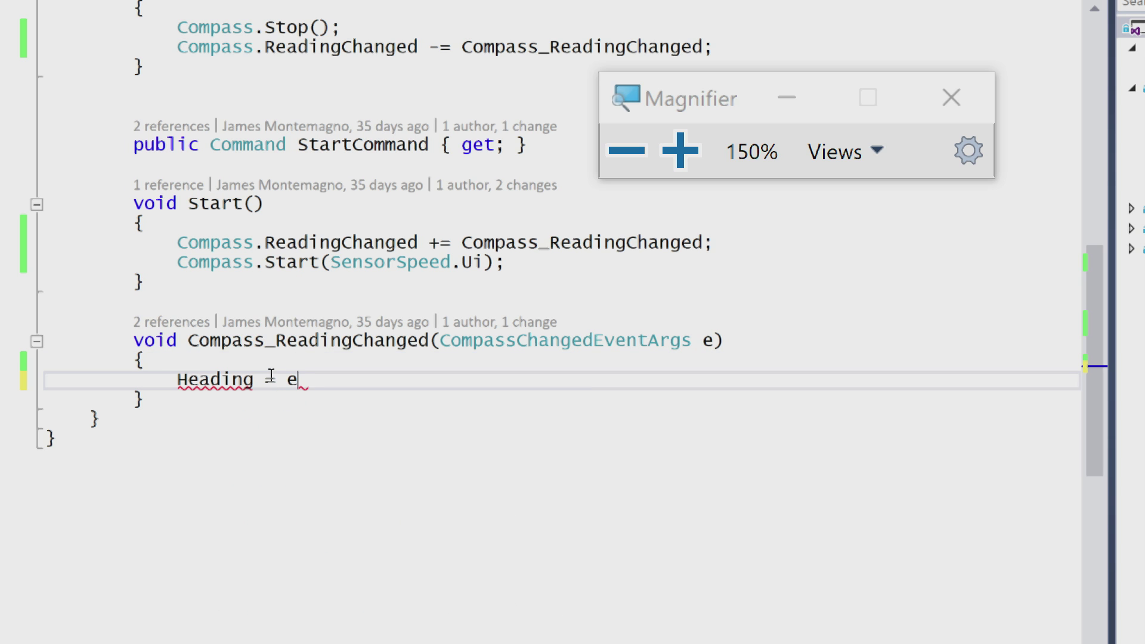
{"action": "type", "text": "."}
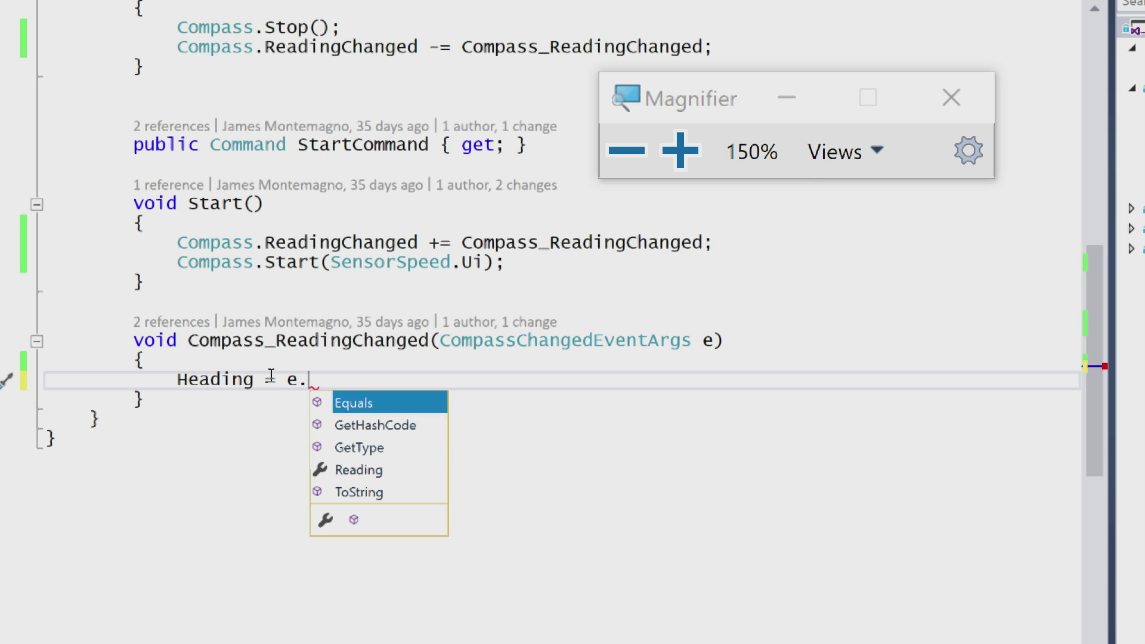
{"action": "key", "text": "Down"}
{"action": "key", "text": "Down"}
{"action": "key", "text": "Down"}
{"action": "key", "text": "Tab"}
{"action": "type", "text": "."}
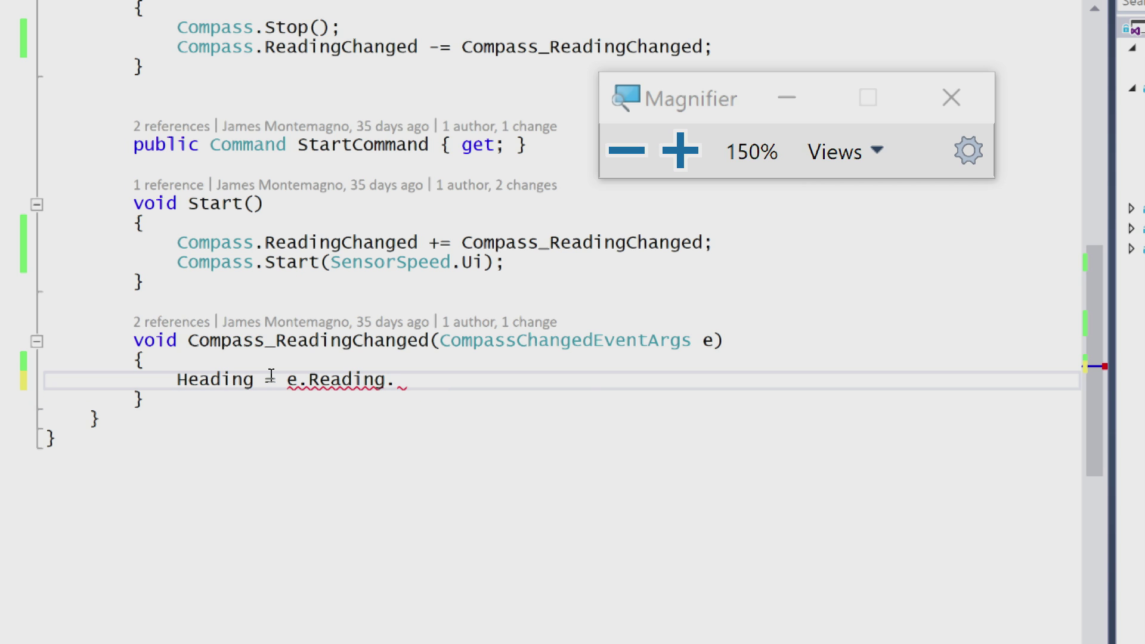
{"action": "key", "text": "Down"}
{"action": "key", "text": "Down"}
{"action": "key", "text": "Down"}
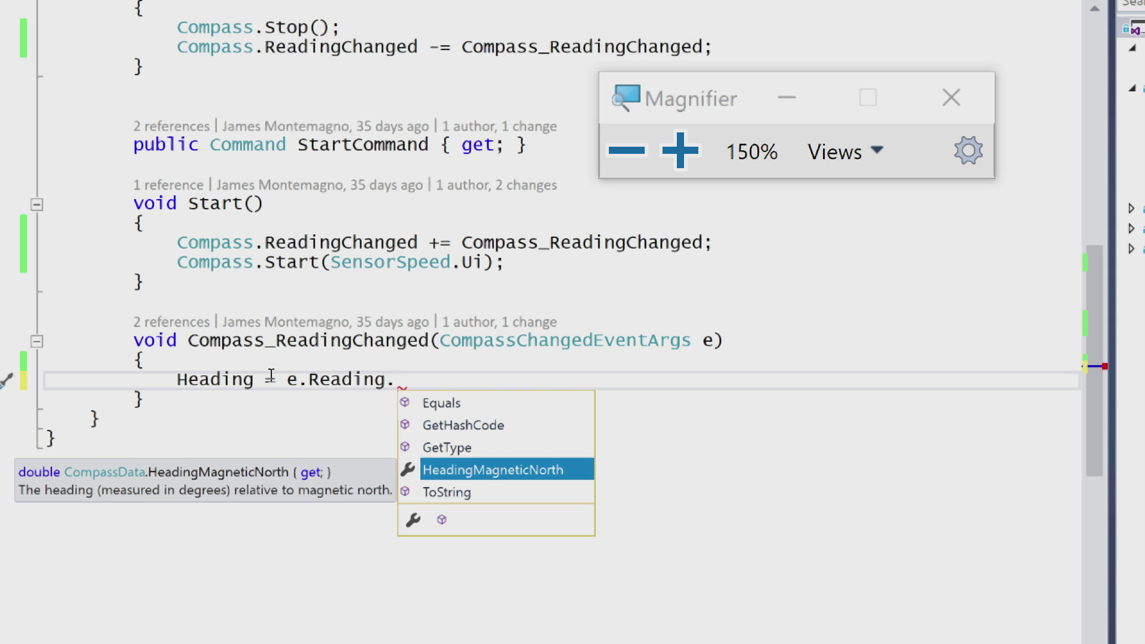
{"action": "key", "text": "Tab"}
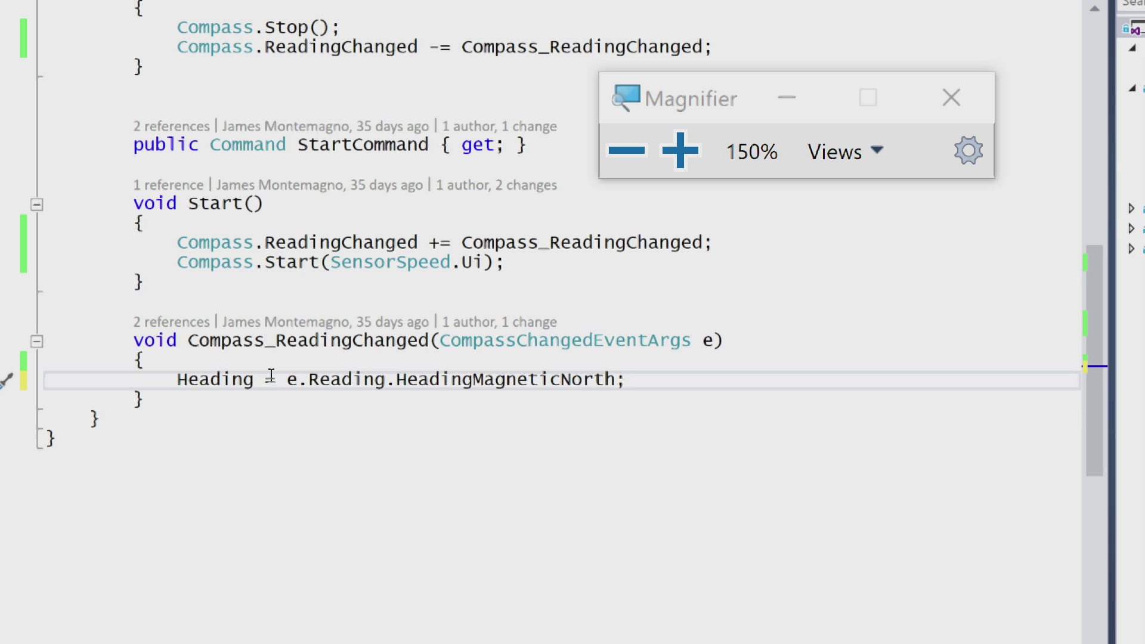
- Set HeadingDisplay to $"Heading: {Heading.ToString()}" on the next line and save
{"action": "key", "text": "Return"}
{"action": "type", "text": "He"}
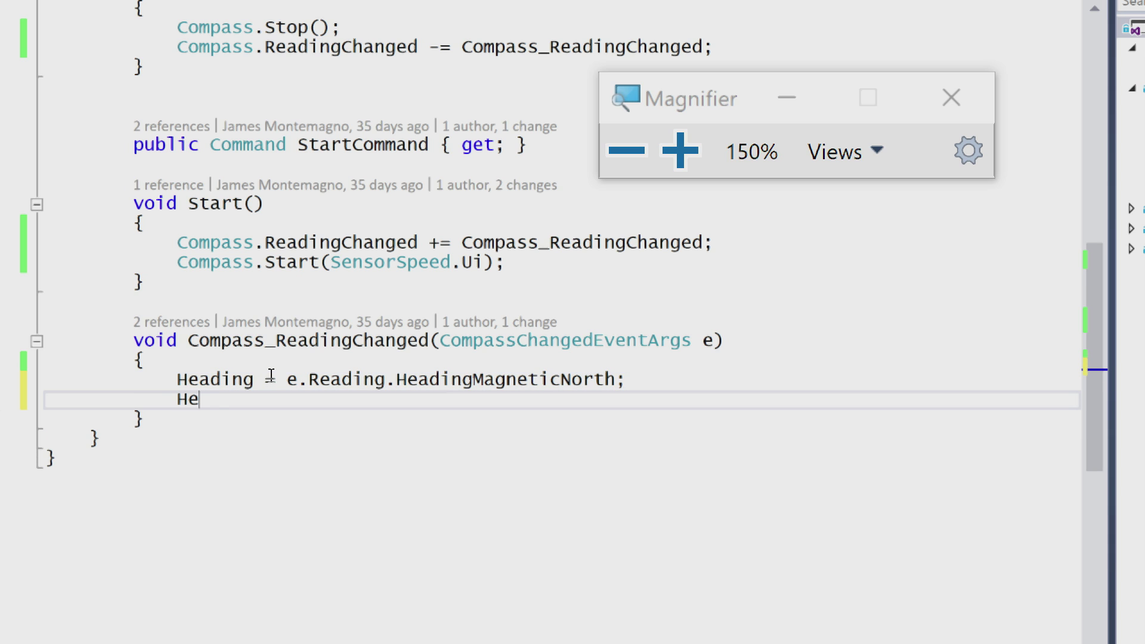
{"action": "type", "text": "adingd"}
{"action": "key", "text": "Down"}
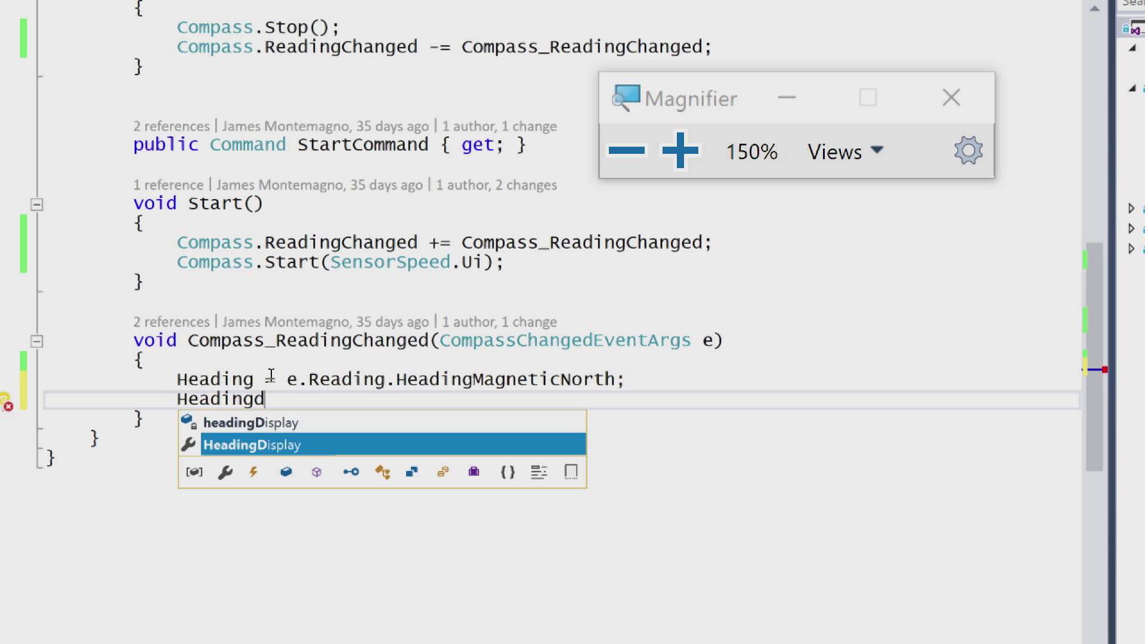
{"action": "key", "text": "Tab"}
{"action": "type", "text": "= "}
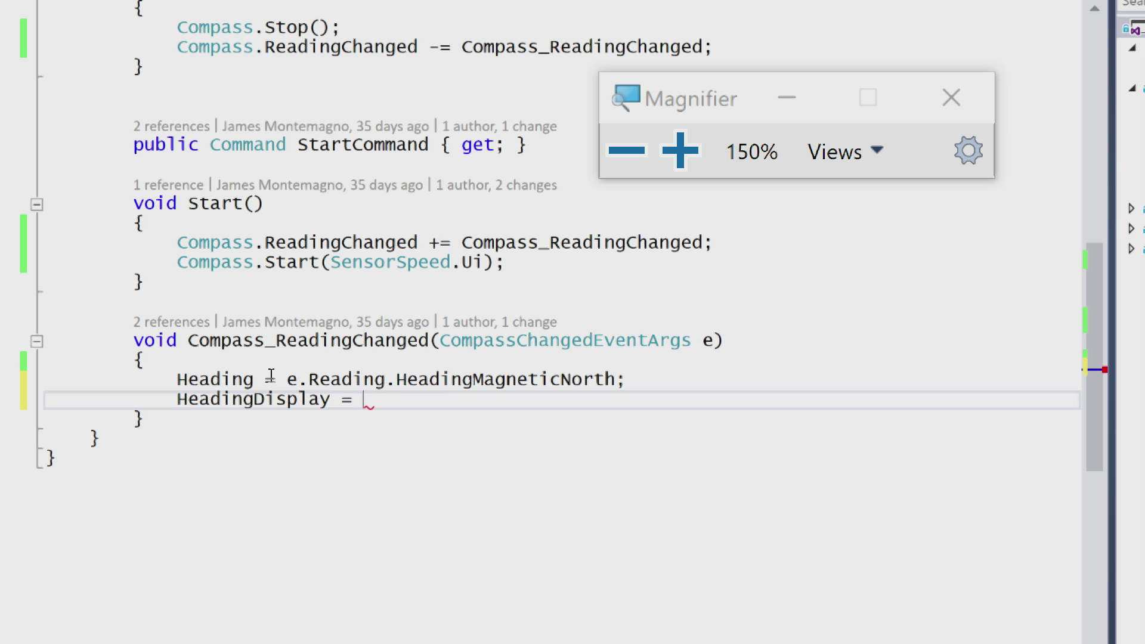
{"action": "type", "text": "$\"Heading: "}
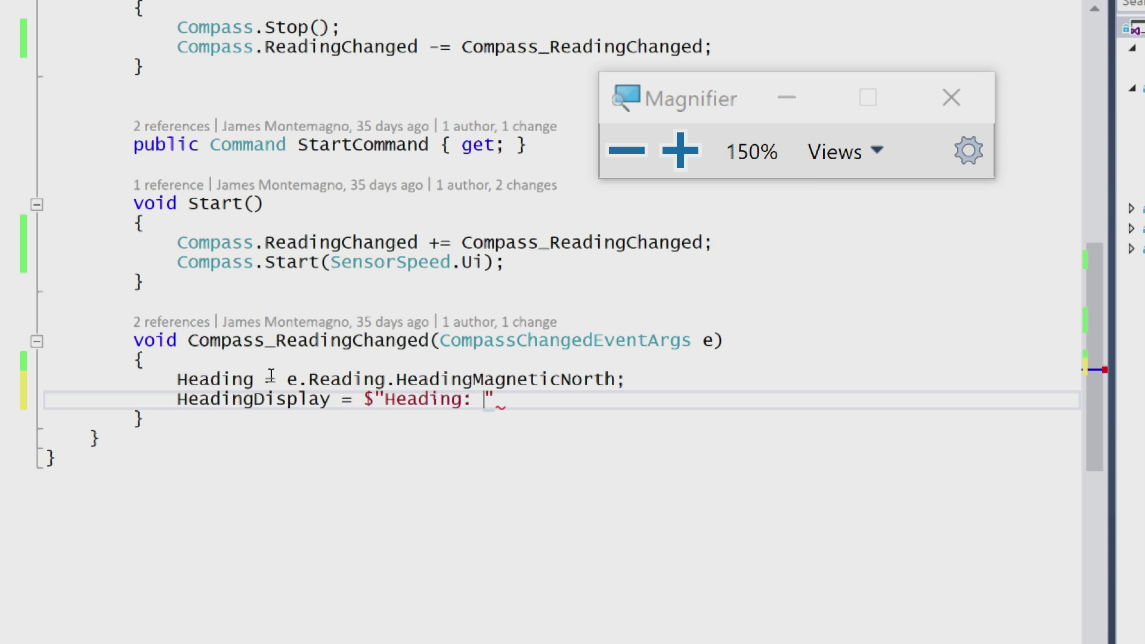
{"action": "type", "text": "{Heading."}
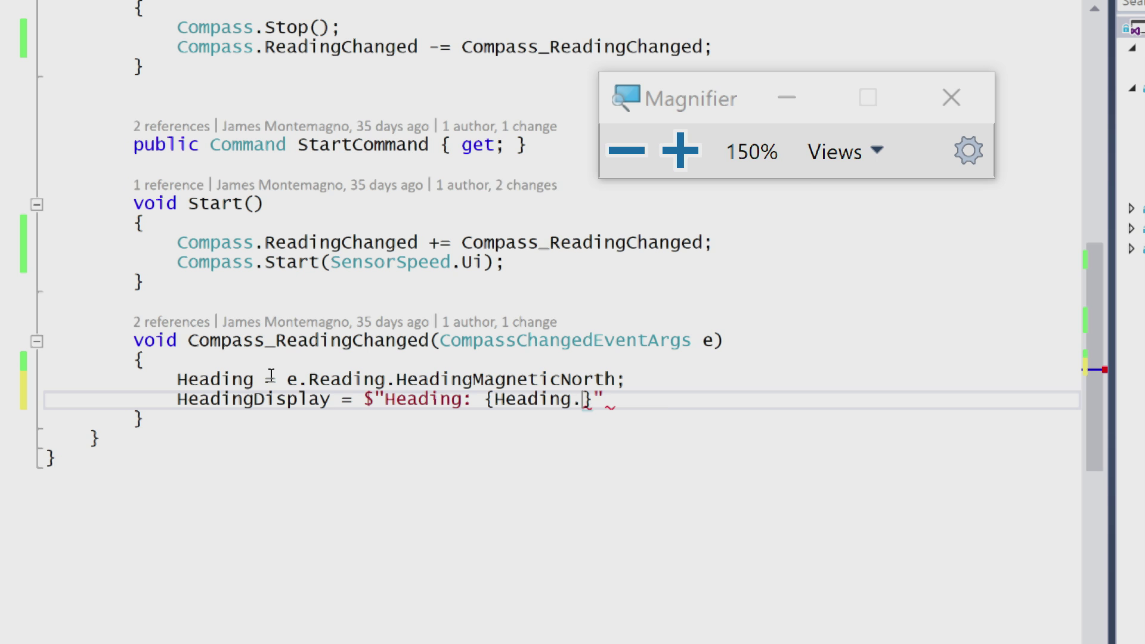
{"action": "type", "text": "t"}
{"action": "key", "text": "Tab"}
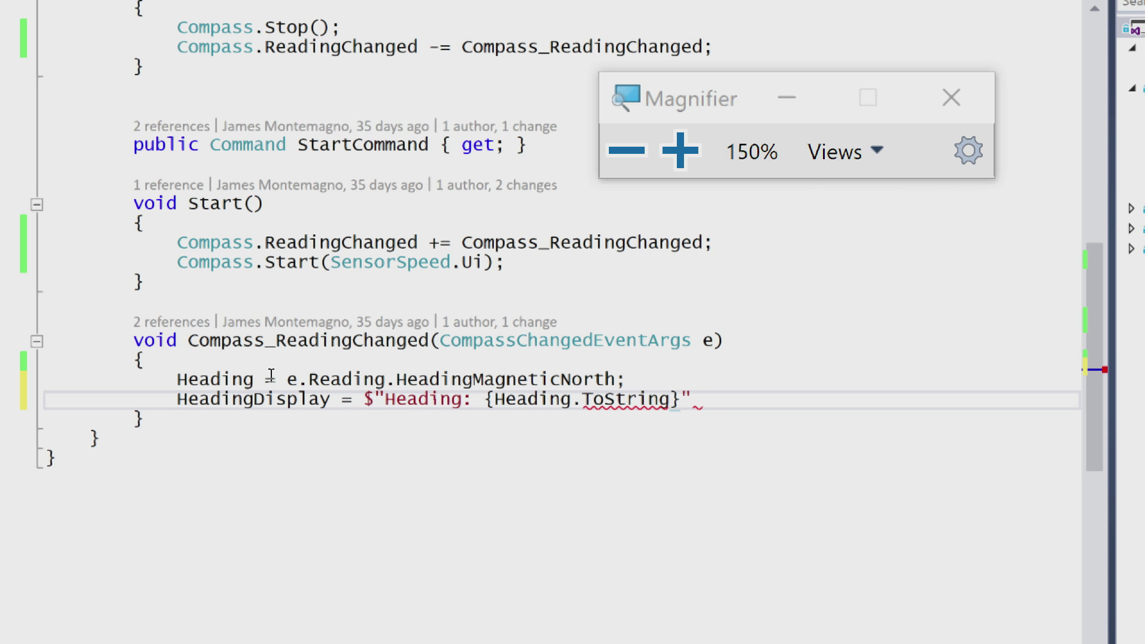
{"action": "type", "text": "()"}
{"action": "key", "text": "Right"}
{"action": "key", "text": "Right"}
{"action": "type", "text": ";"}
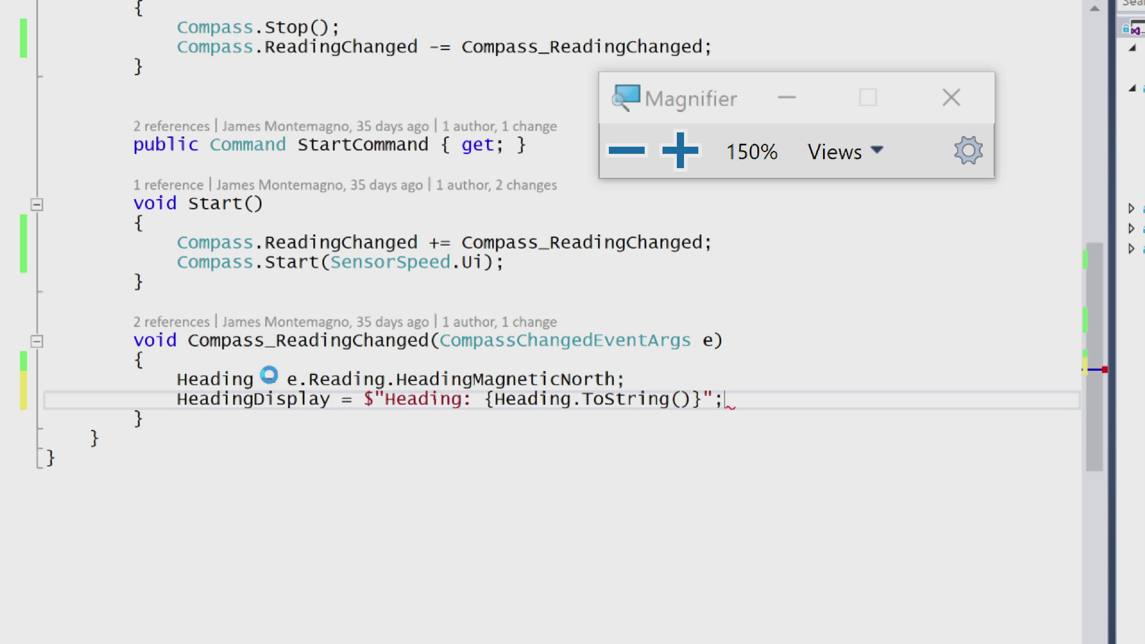
{"action": "key", "text": "super+Escape"}
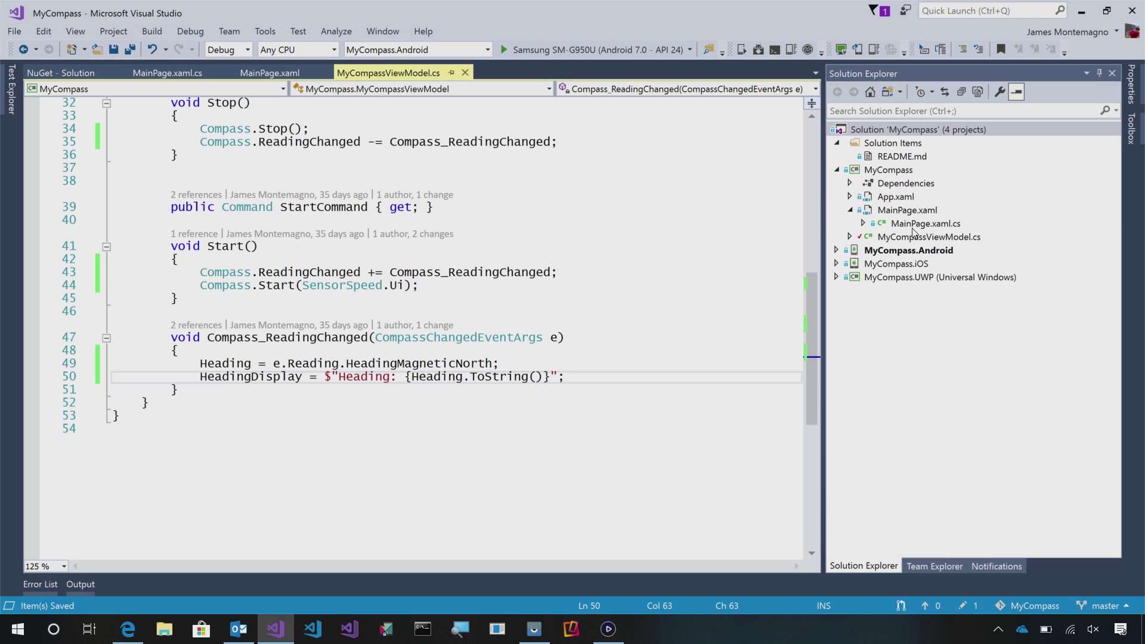
{"action": "double_click", "coordinate": [922, 224]}
- Review the StartCommand call in OnAppearing and StopCommand in OnDisappearing, then surface the running app
{"action": "left_click", "coordinate": [440, 376]}
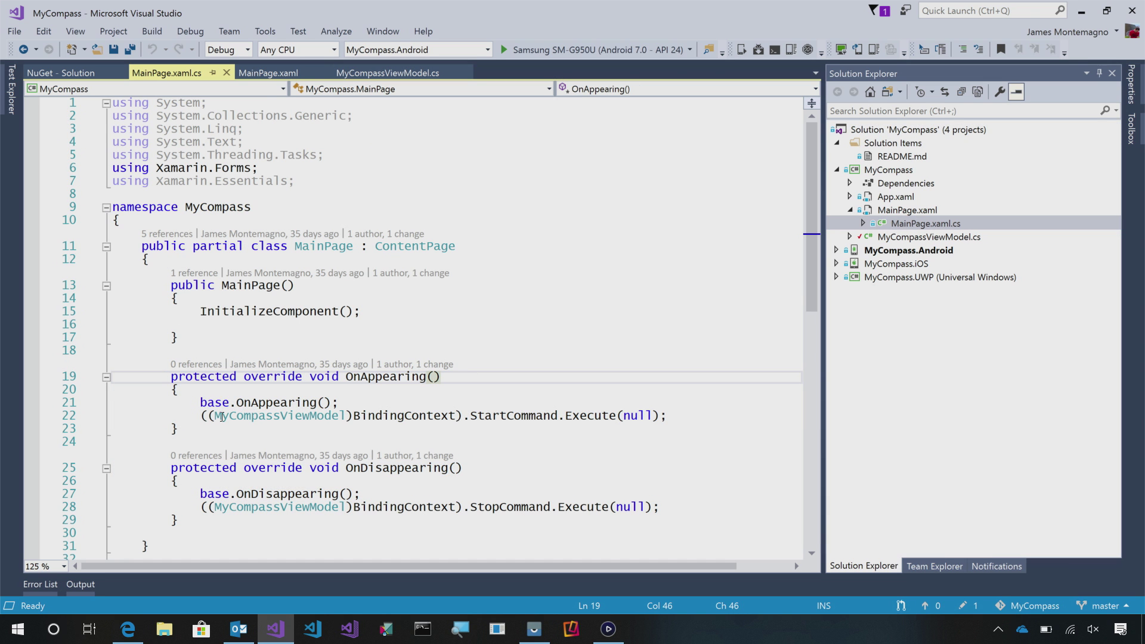
{"action": "left_click_drag", "start_coordinate": [201, 402], "coordinate": [723, 415]}
{"action": "left_click", "coordinate": [706, 506]}
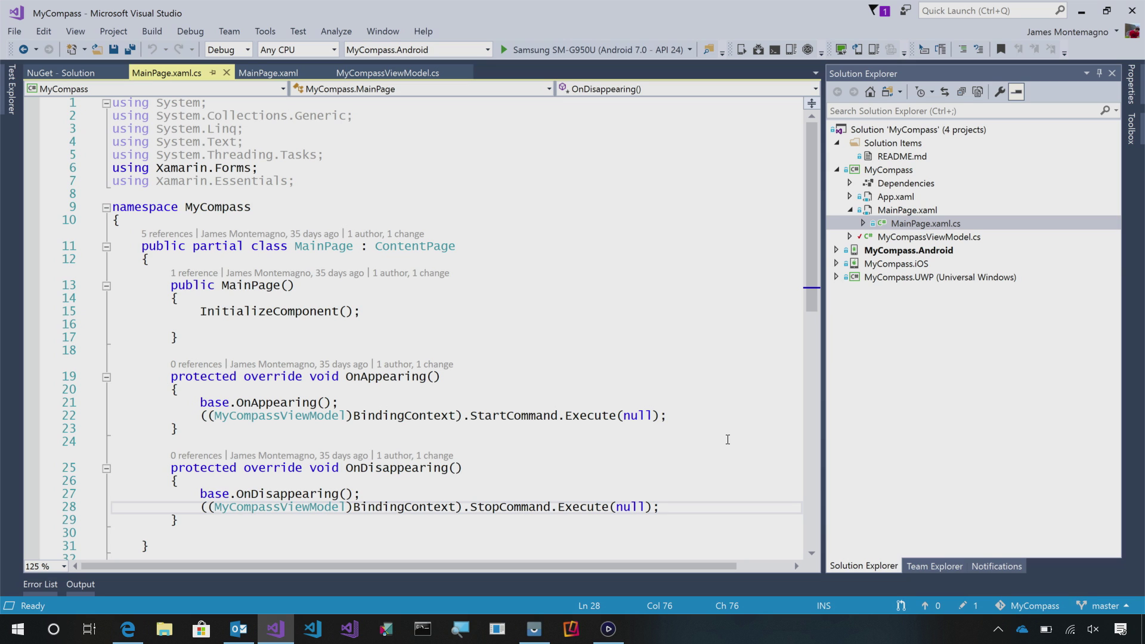
{"action": "left_click", "coordinate": [606, 631]}
- Bring the SM G950U Android mirror window forward to show its live heading
{"action": "left_click", "coordinate": [534, 631]}
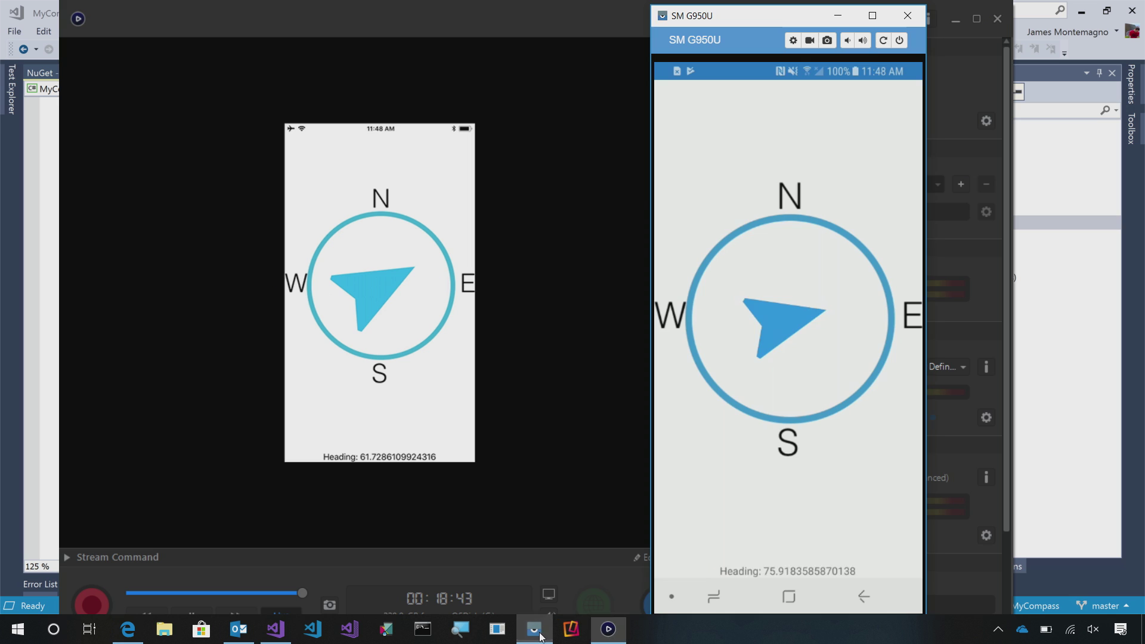